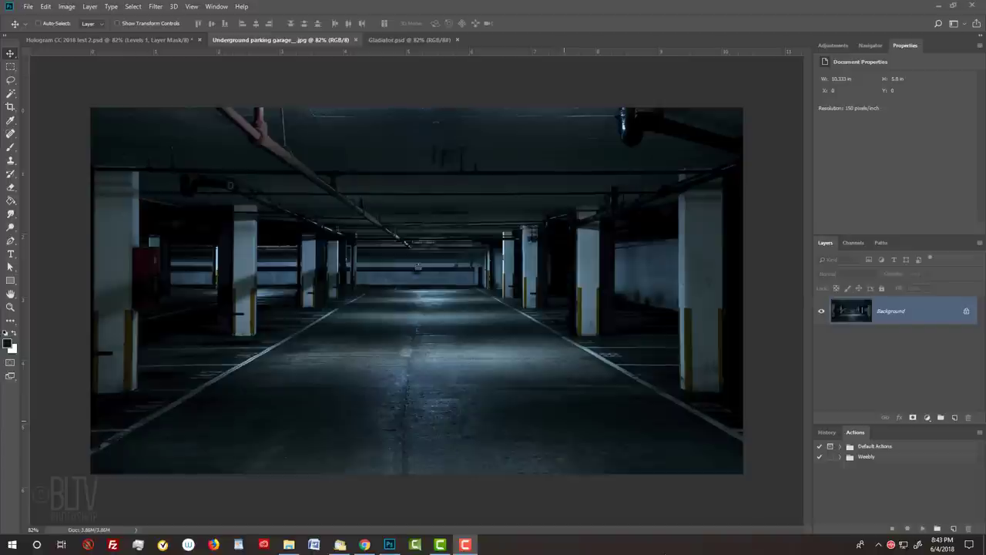
Copy the gladiator in Gladiator.psd onto its own layer and move it into the underground parking garage image
left_click(422, 40)
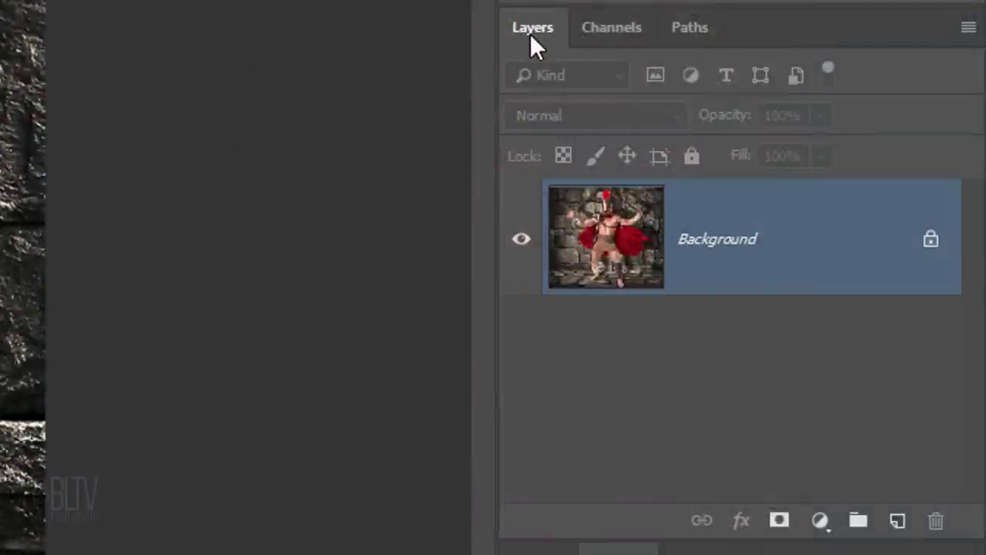
key("ctrl+j")
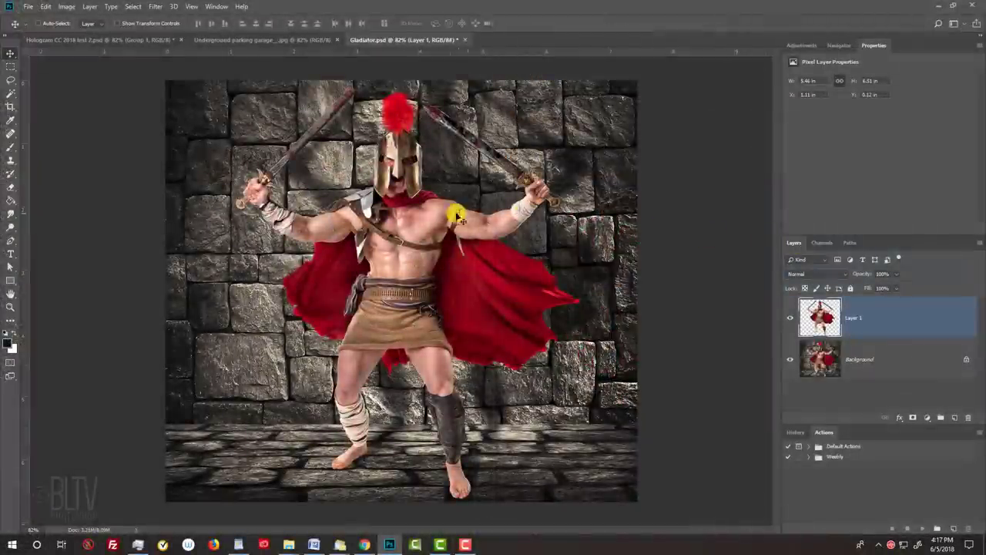
key("v")
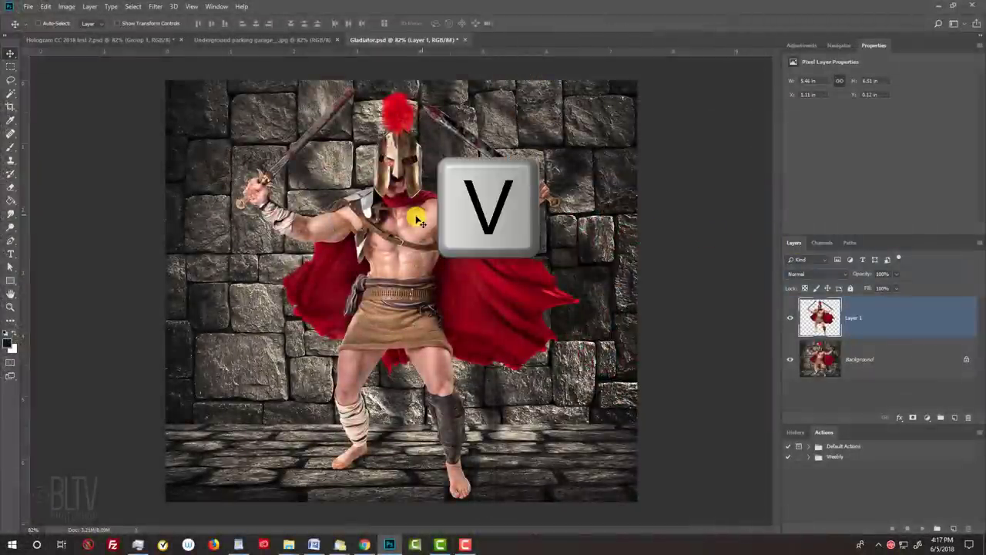
left_click_drag(417, 222, 301, 44)
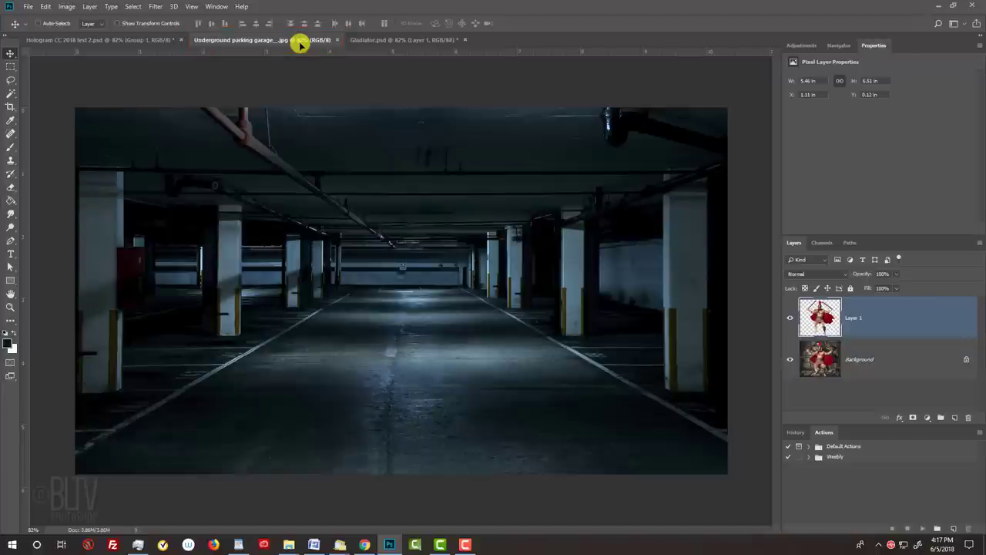
left_click_drag(301, 45, 315, 90)
left_click_drag(390, 266, 407, 322)
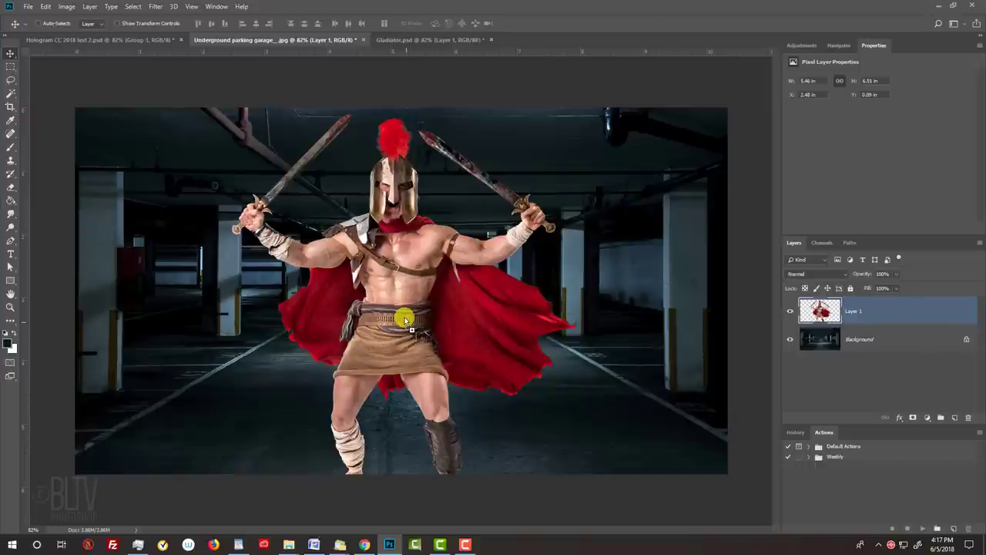
Scale the gladiator proportionally from its centre to about 75.5% and reposition it higher on the garage floor
key("ctrl+t")
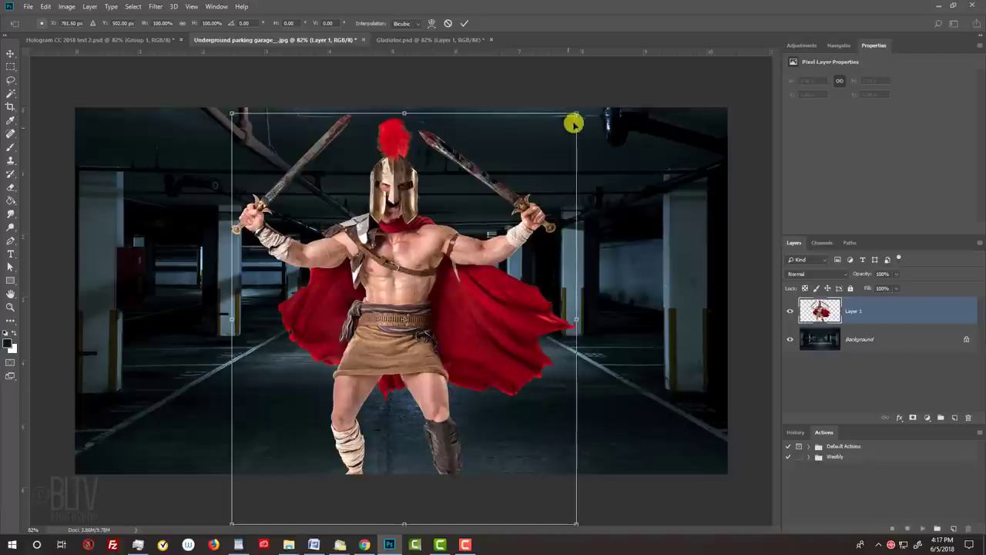
left_click_drag(581, 116, 581, 116)
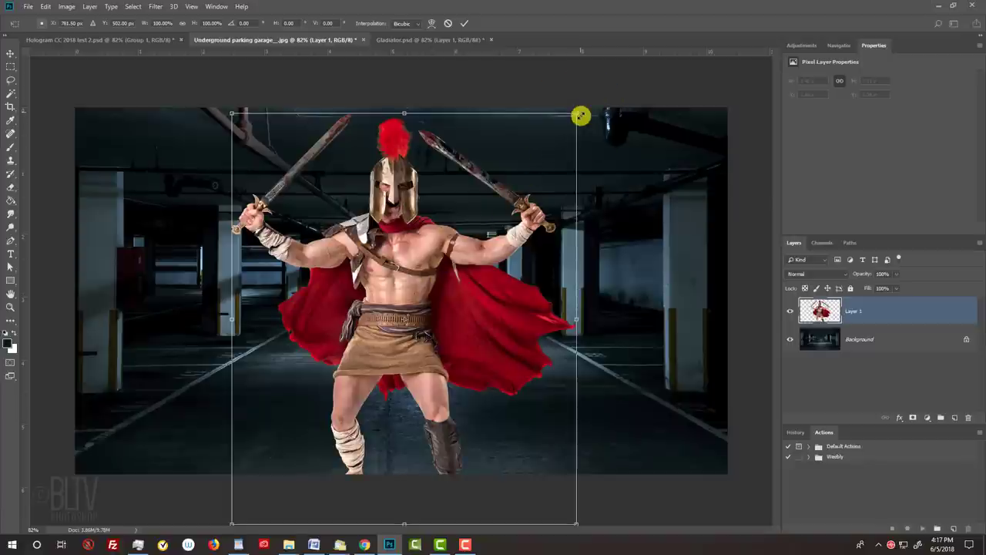
key("alt+shift")
left_click_drag(582, 116, 533, 159)
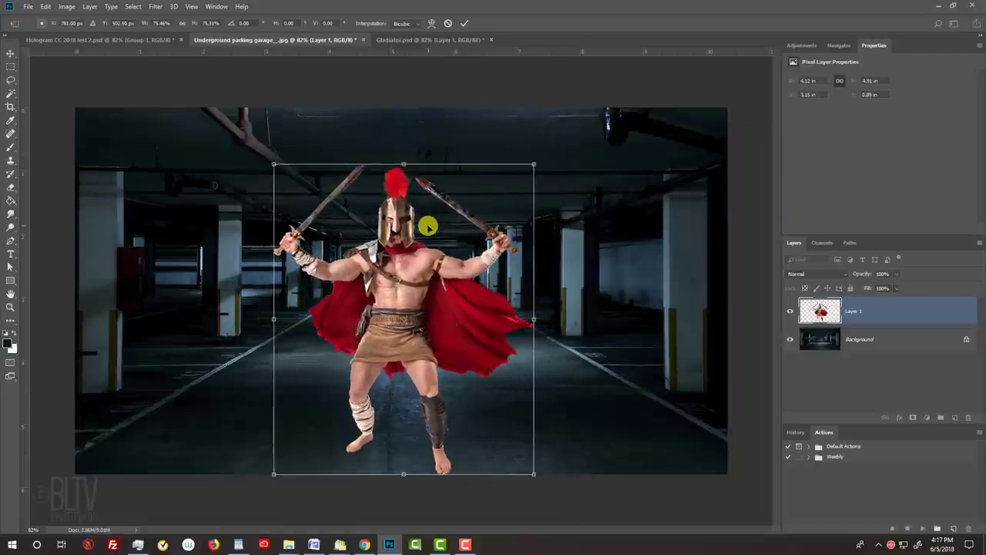
left_click_drag(428, 226, 437, 187)
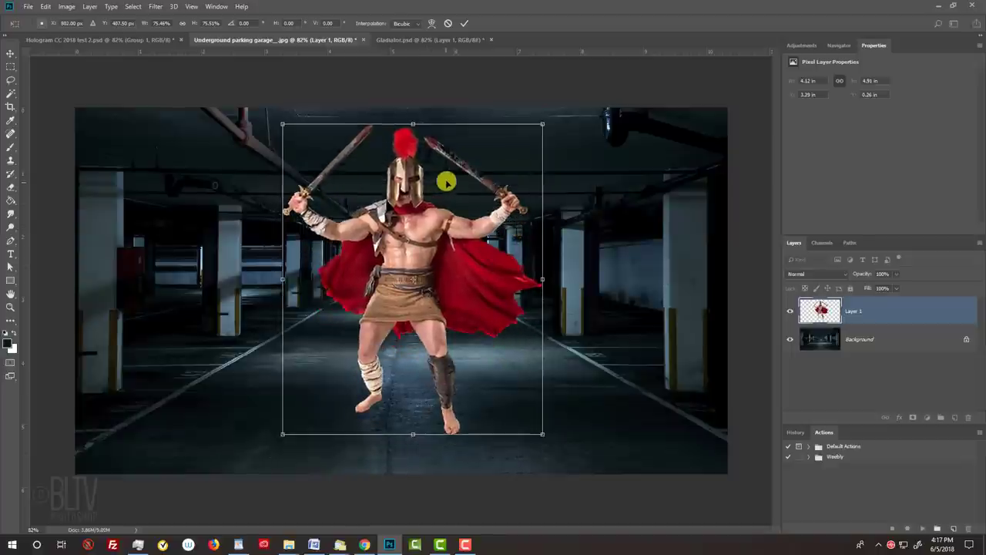
left_click(464, 22)
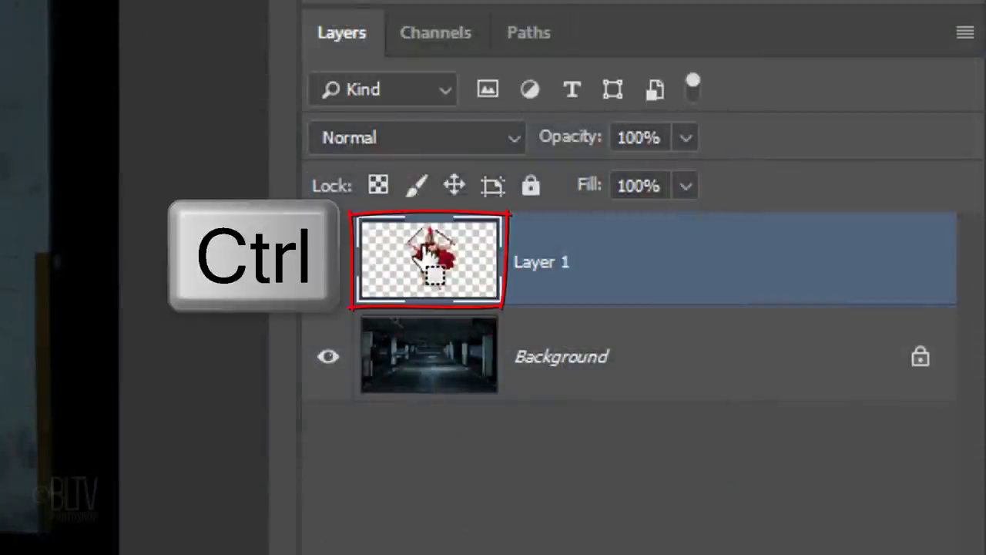
Load the gladiator layer's outline as a selection and contract it
left_click(429, 256, "ctrl")
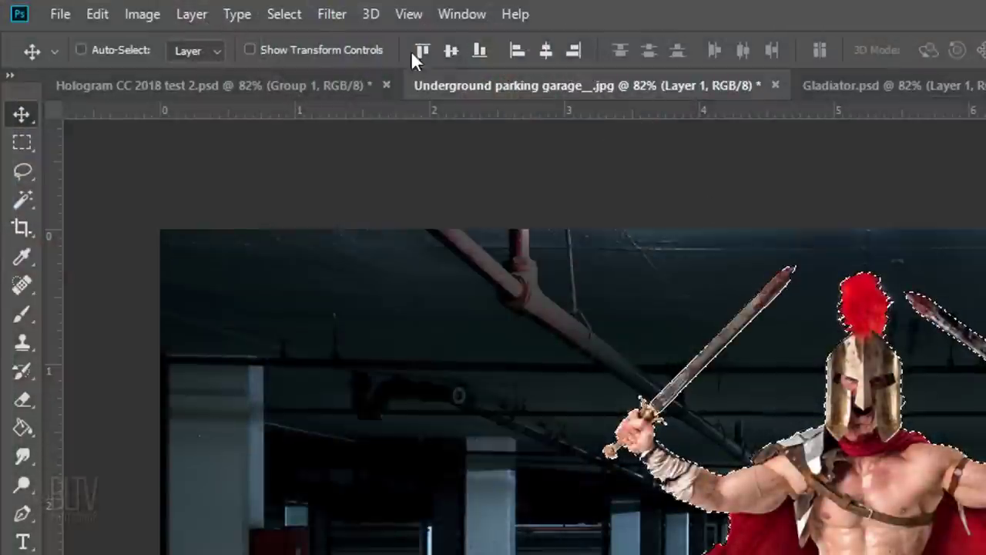
left_click(284, 14)
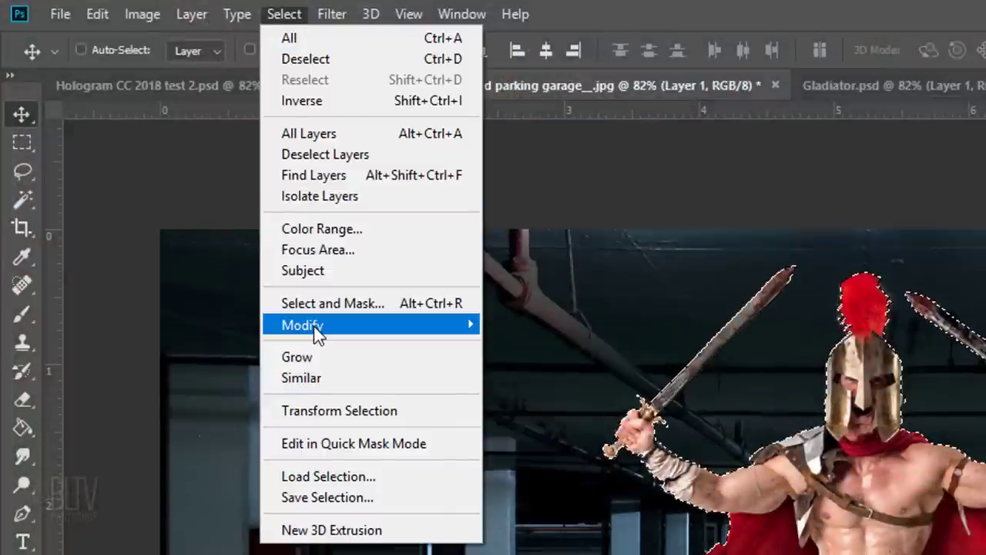
mouse_move(316, 331)
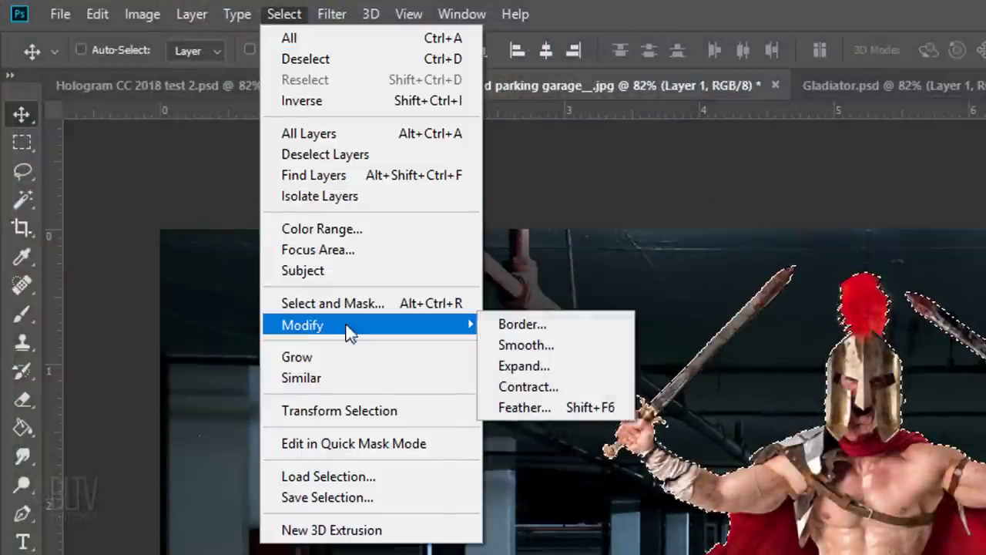
left_click(538, 393)
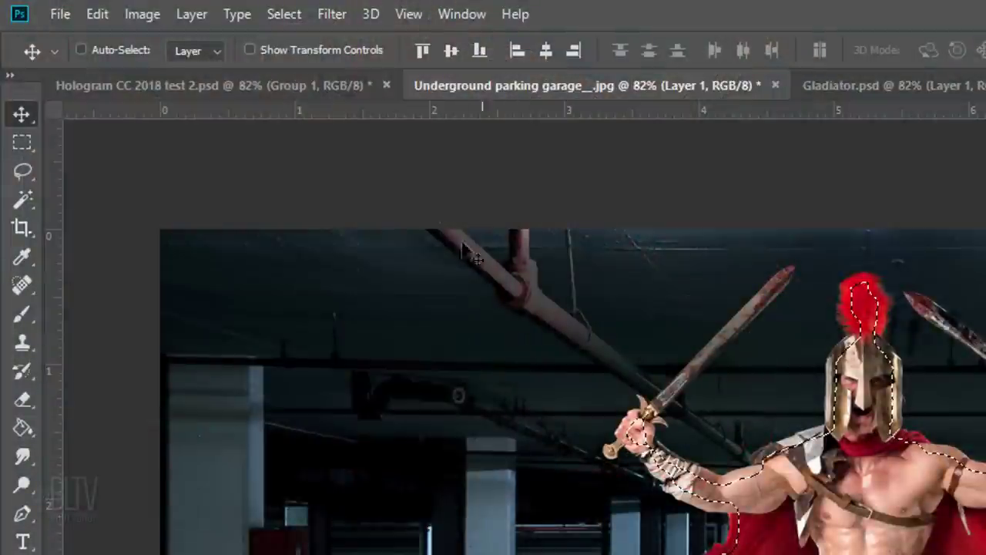
Feather the contracted selection with a radius of 10 pixels
left_click(297, 17)
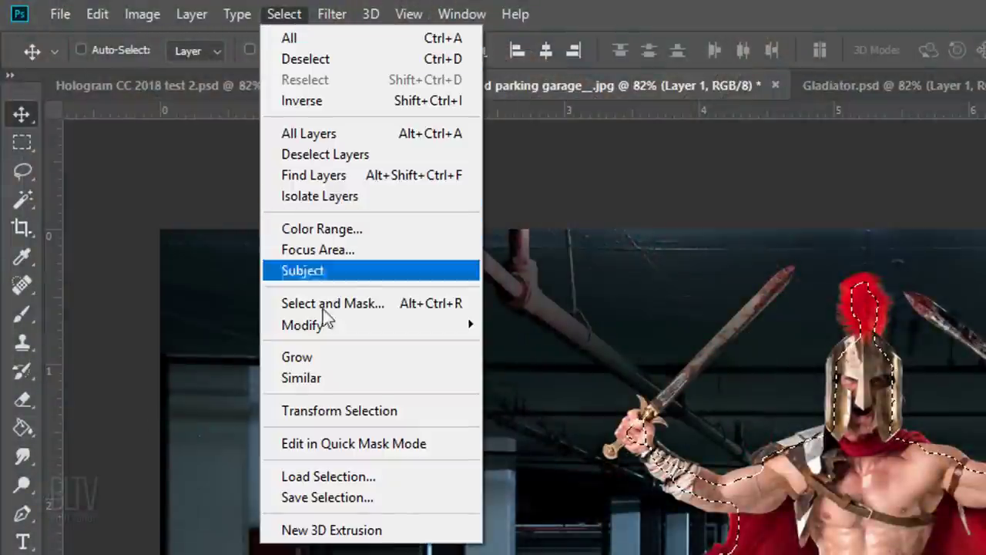
mouse_move(458, 328)
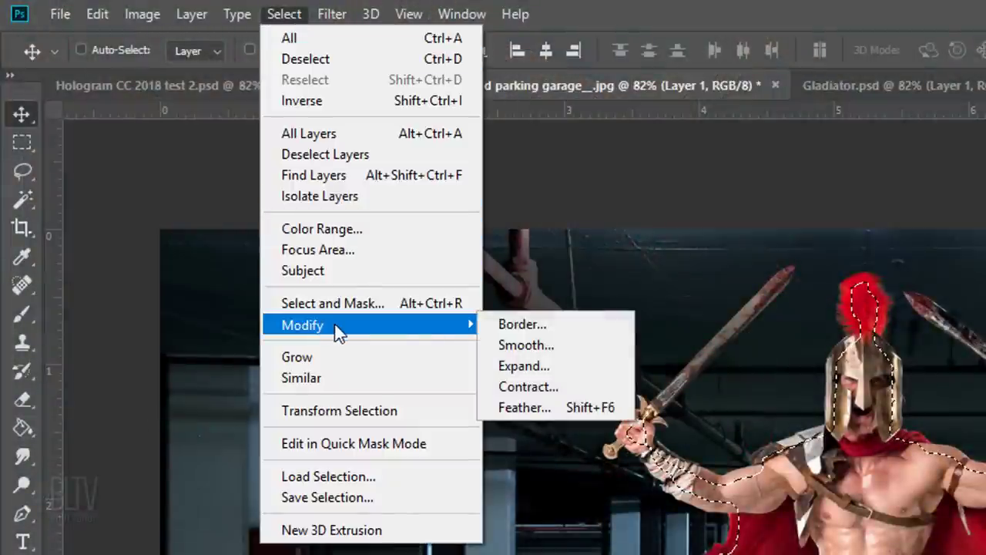
left_click(550, 415)
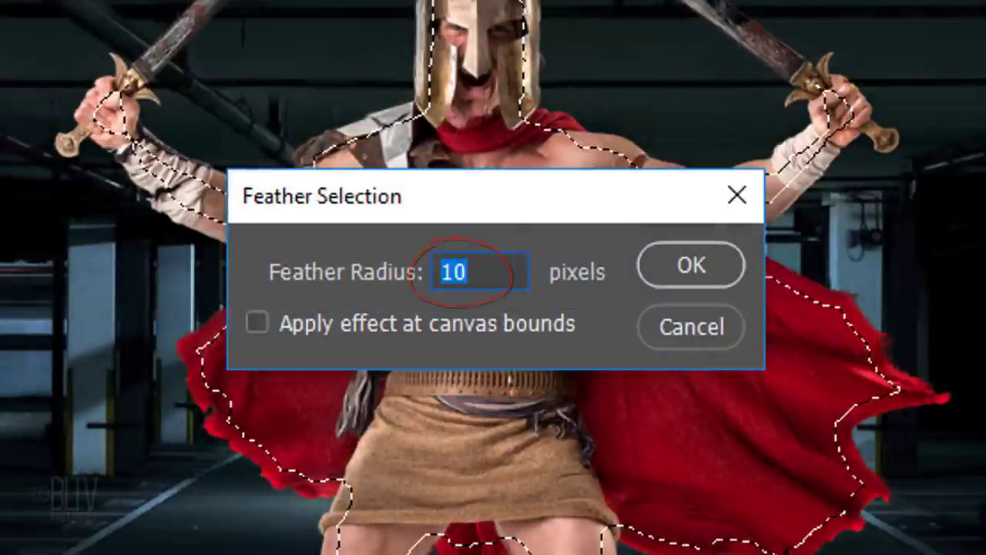
key("Return")
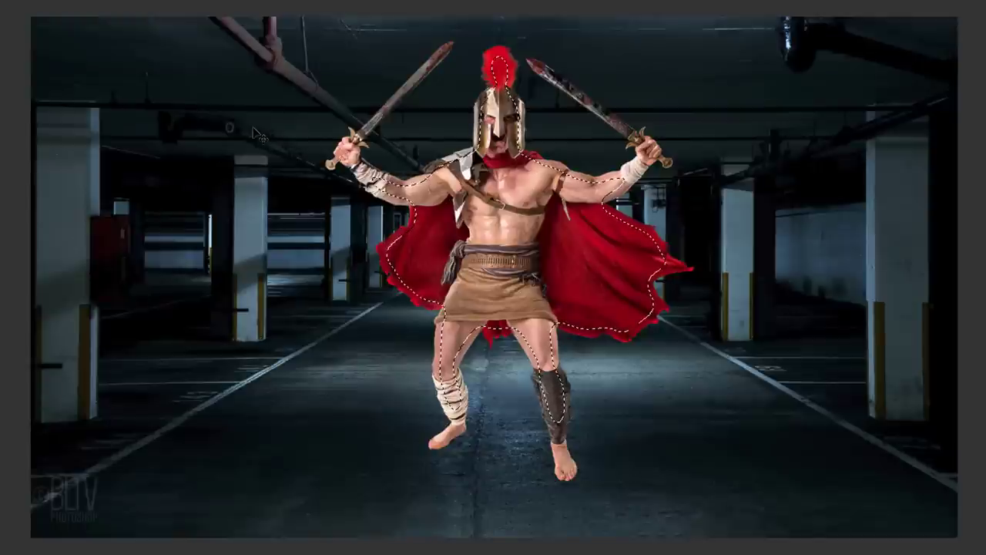
Invert the selection, soften the gladiator's edges with a 1.0-pixel Gaussian Blur, and deselect
key("ctrl+shift+i")
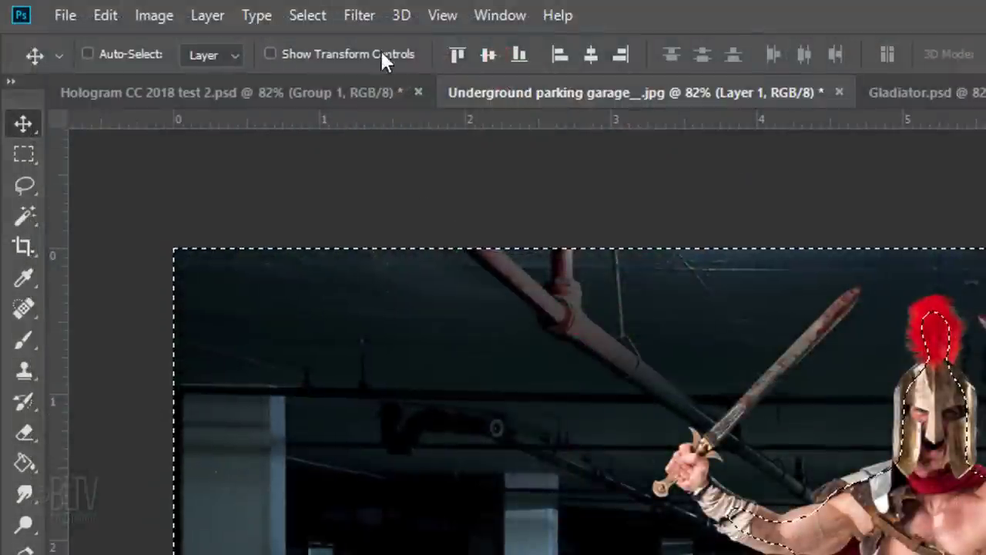
left_click(362, 16)
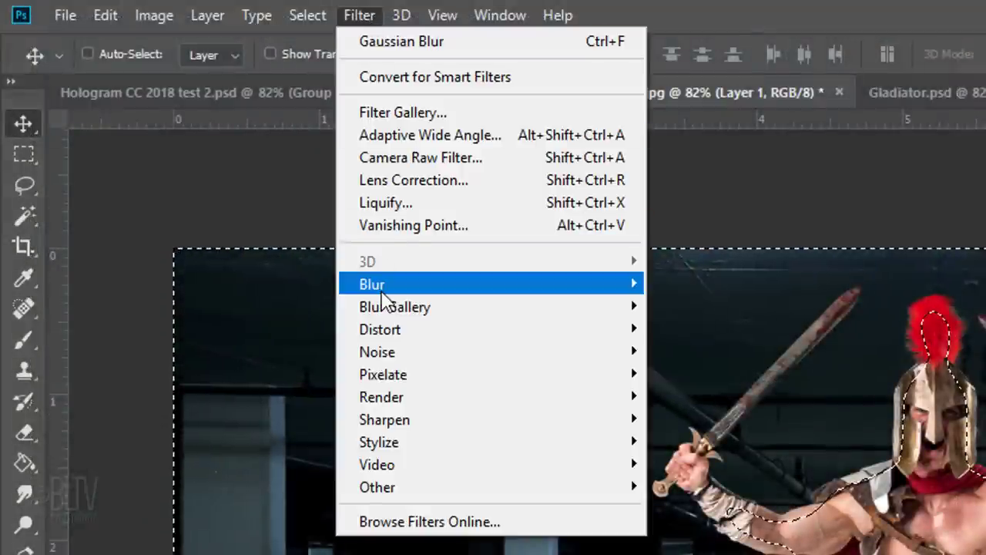
mouse_move(470, 286)
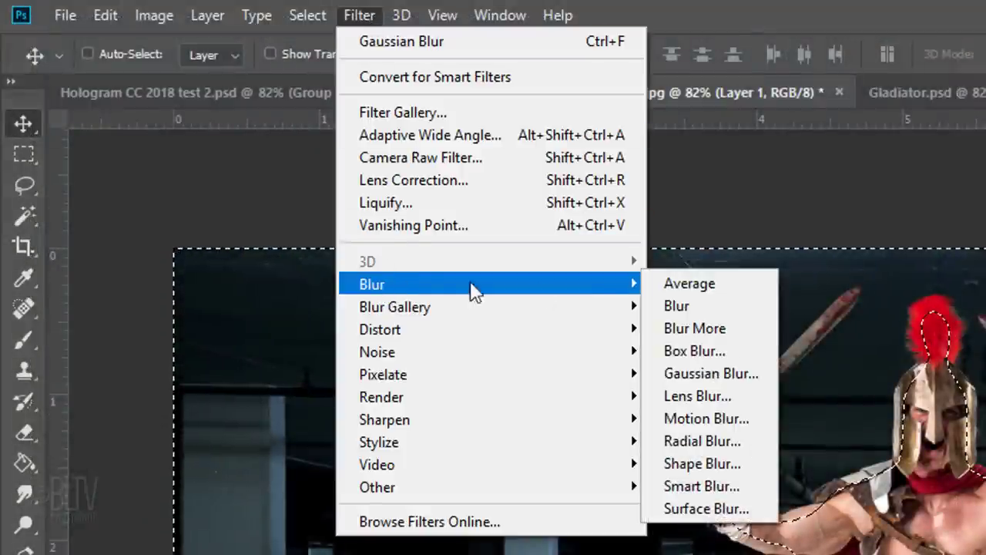
left_click(709, 379)
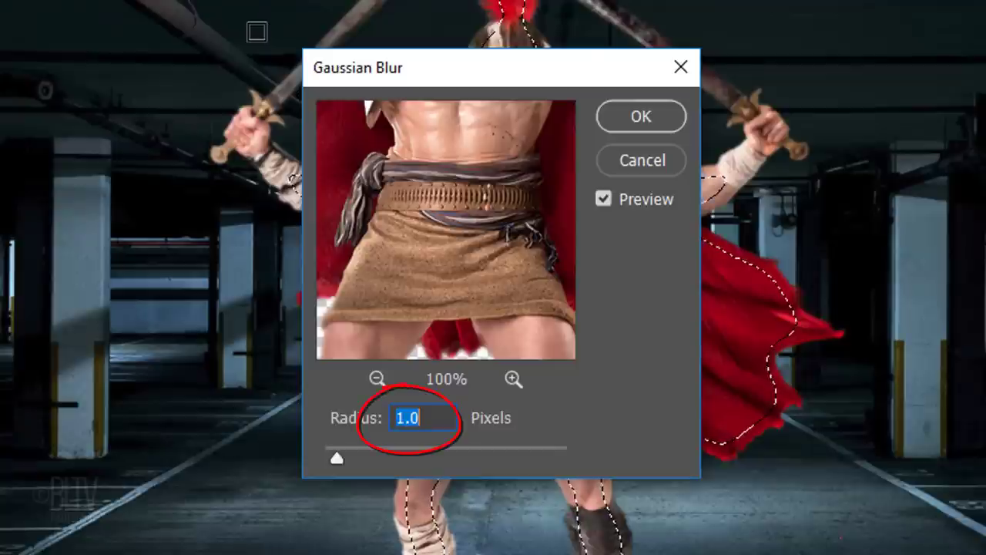
key("Return")
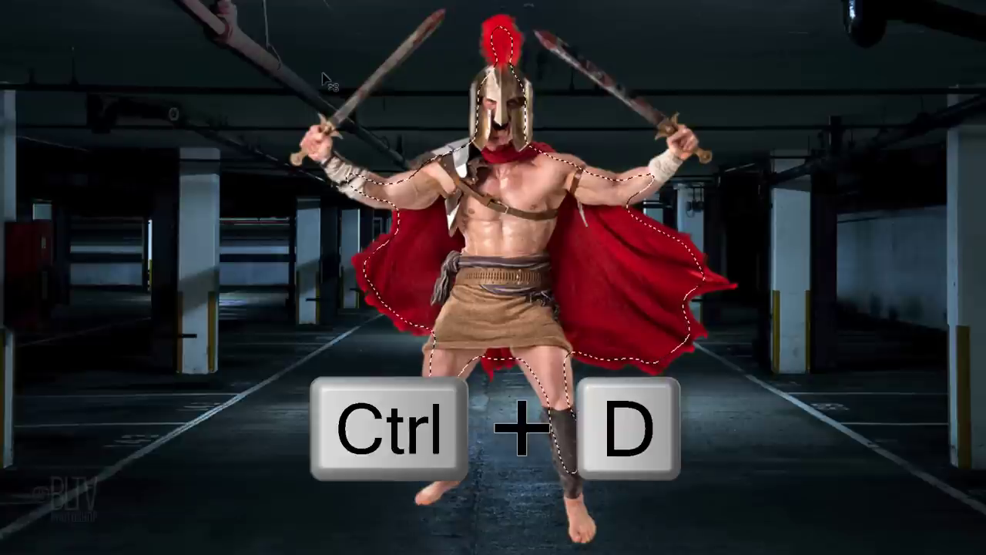
key("ctrl+d")
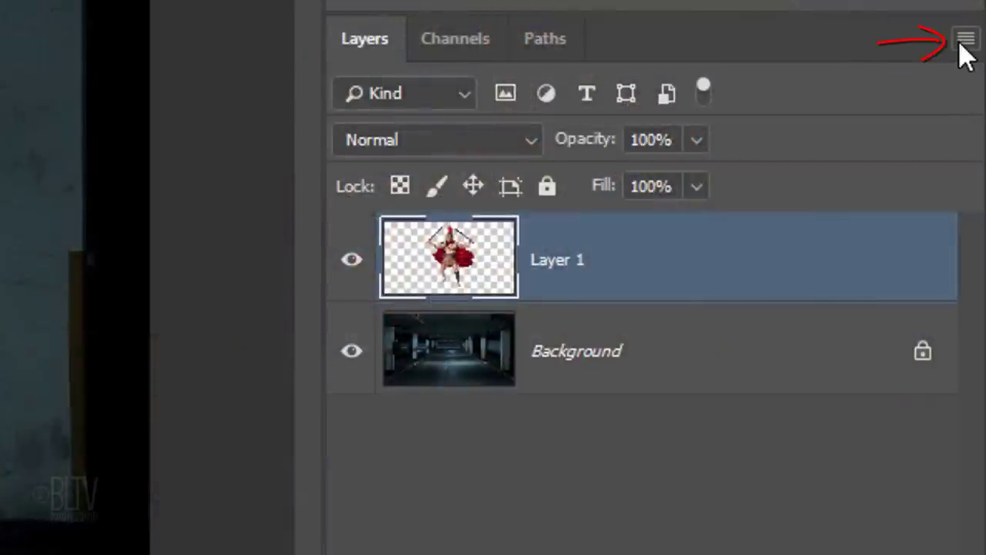
Convert the gladiator layer to a Smart Object and duplicate it twice
left_click(966, 40)
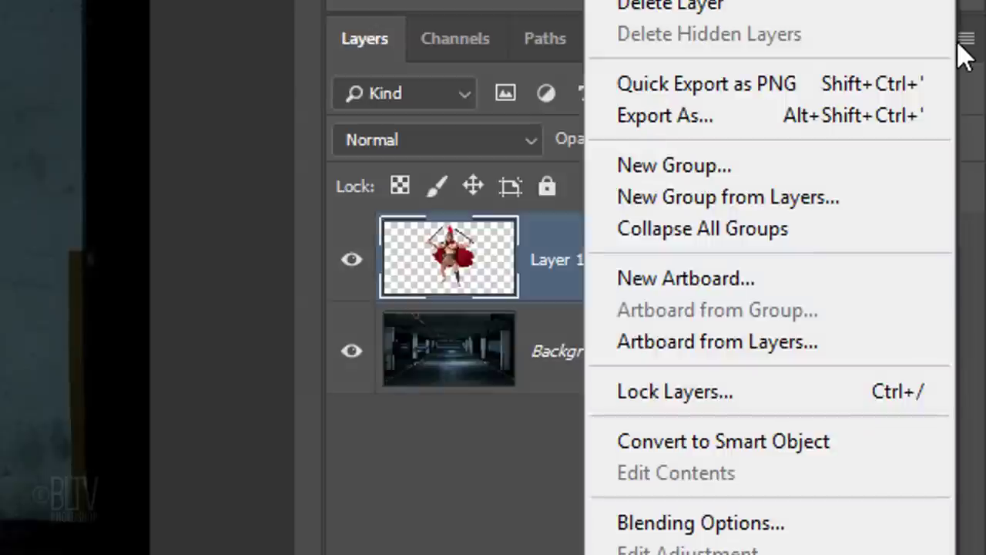
left_click(723, 441)
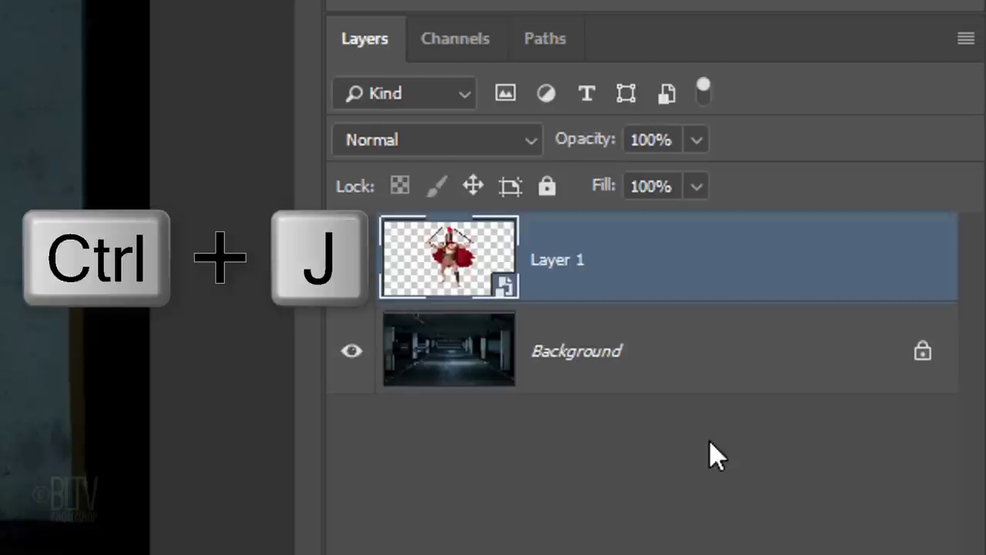
key("ctrl+j")
key("ctrl+j")
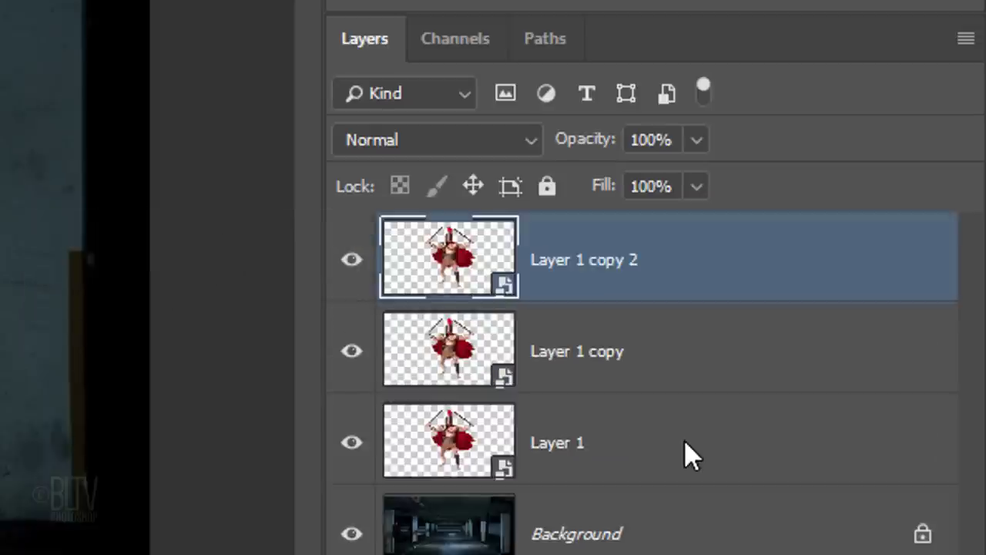
Rename the three gladiator layers from top to bottom as Glow, Luminosity and Motion Blur
double_click(603, 256)
type("G")
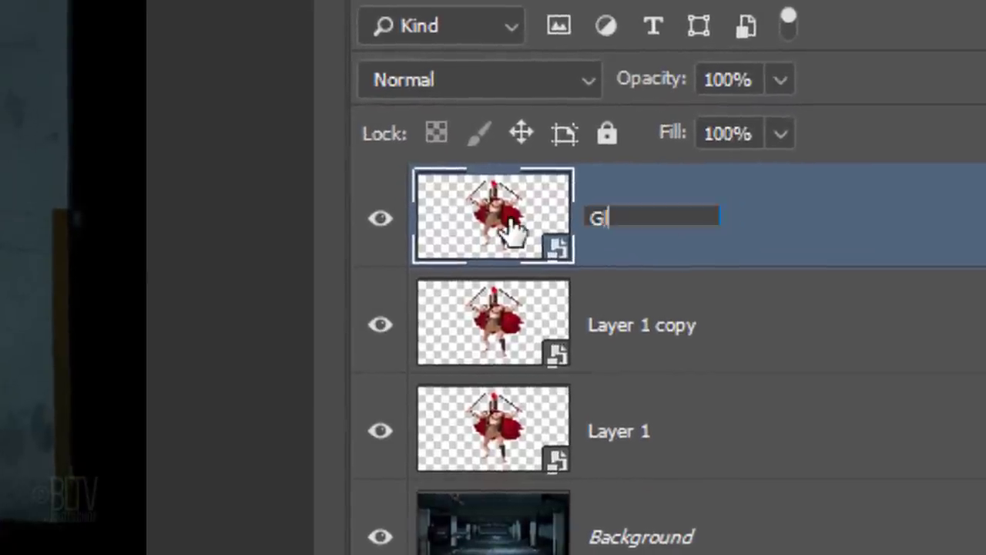
key("Return")
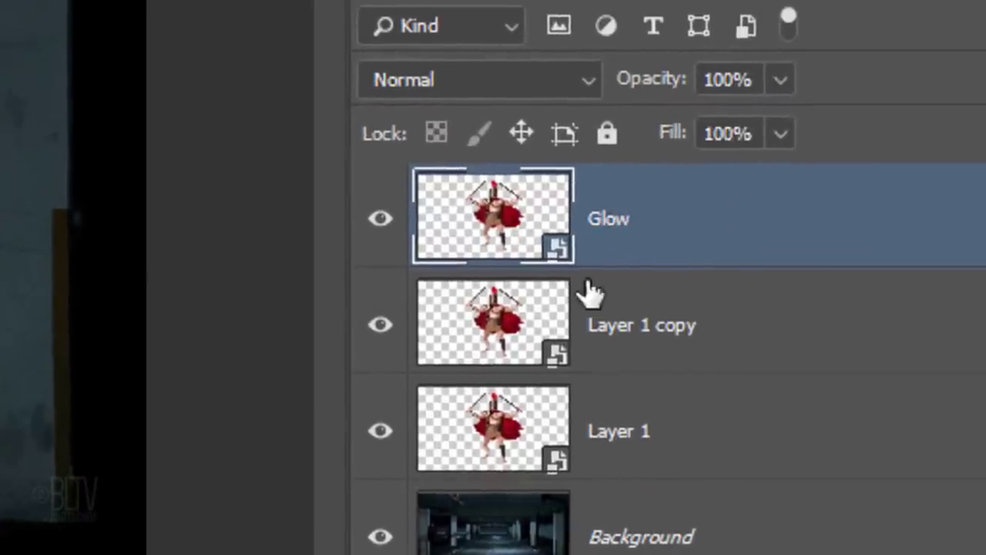
double_click(640, 327)
type("Lum")
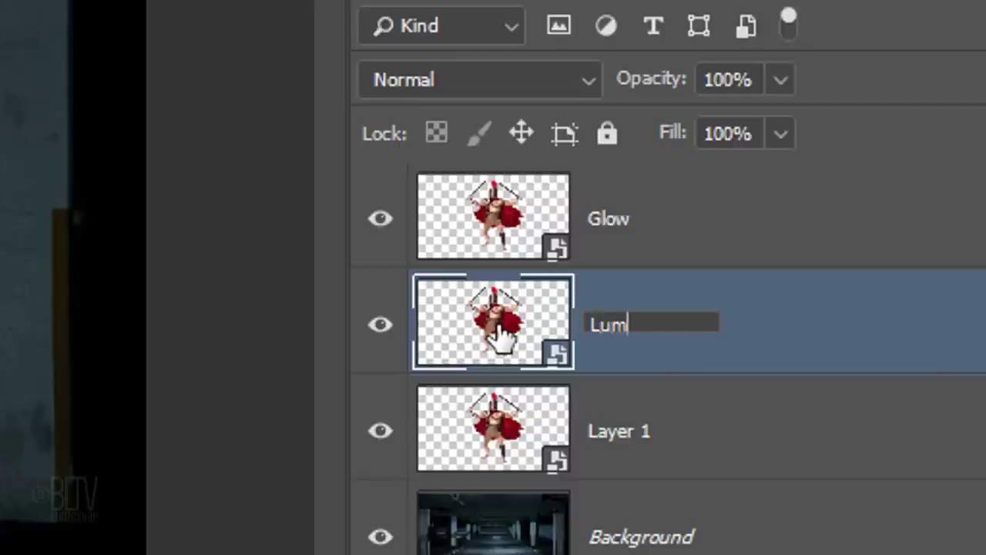
key("Return")
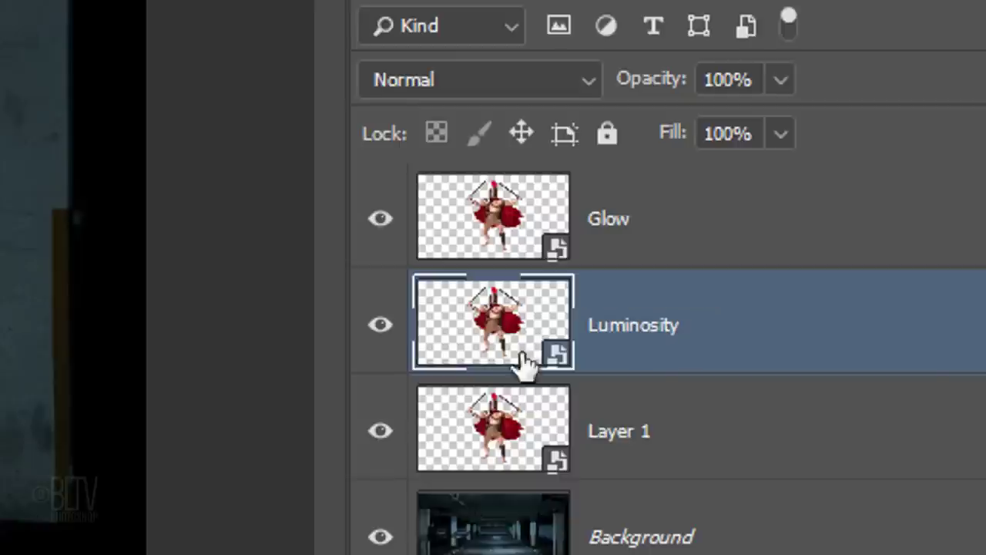
double_click(621, 432)
type("Motion B")
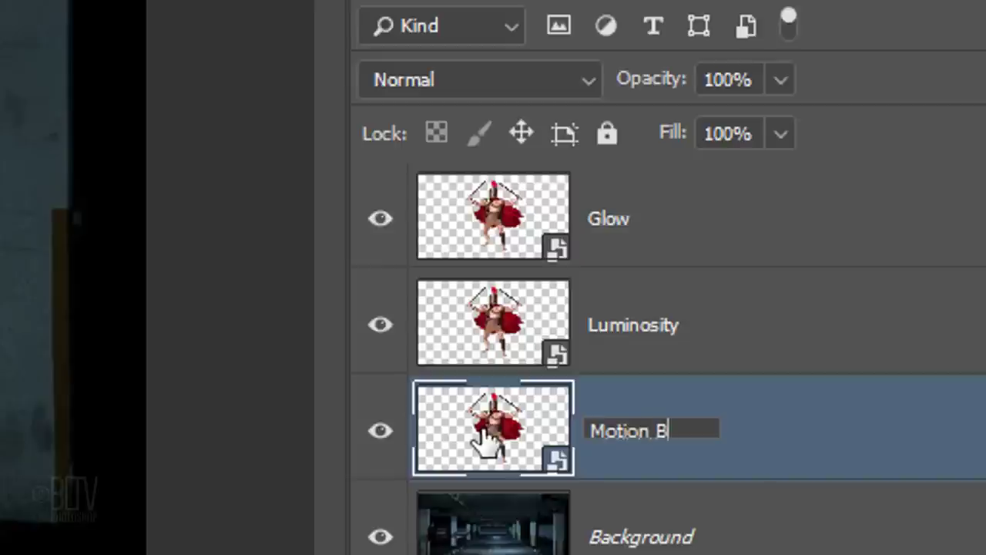
type("lur")
key("Return")
With the Glow and Luminosity layers hidden, apply a 0°, 40-pixel Motion Blur to the Motion Blur layer and set it to Linear Light
left_click(379, 223)
left_click(379, 330)
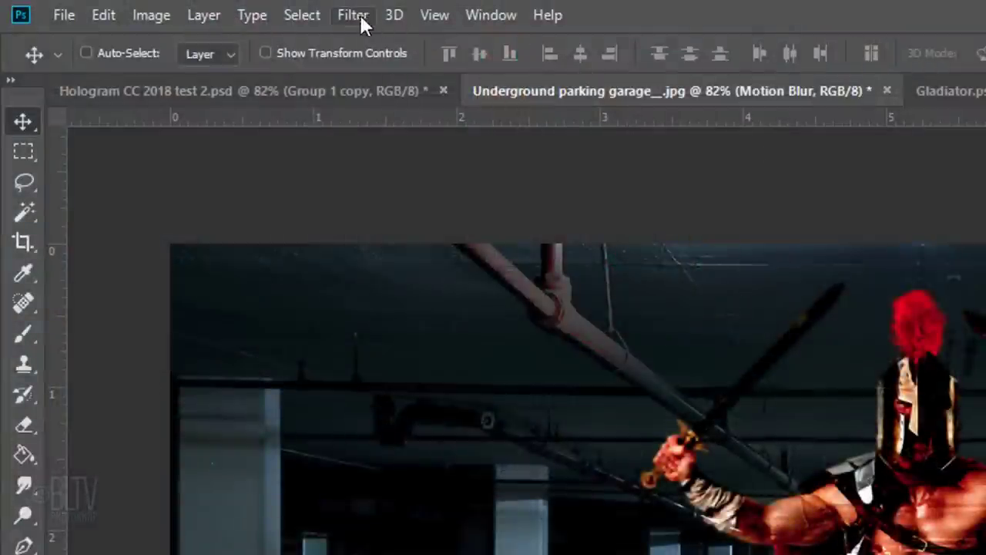
left_click(356, 17)
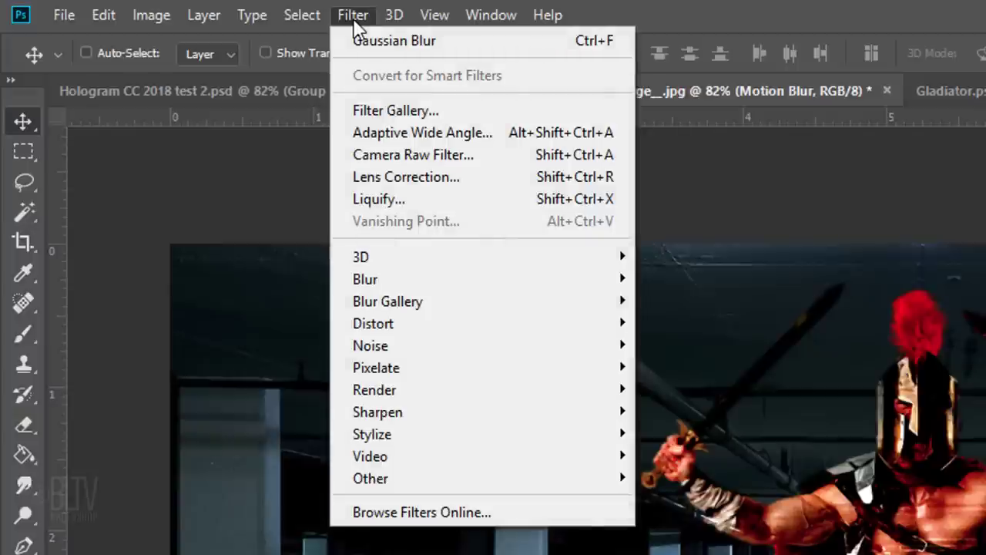
mouse_move(371, 280)
left_click(661, 412)
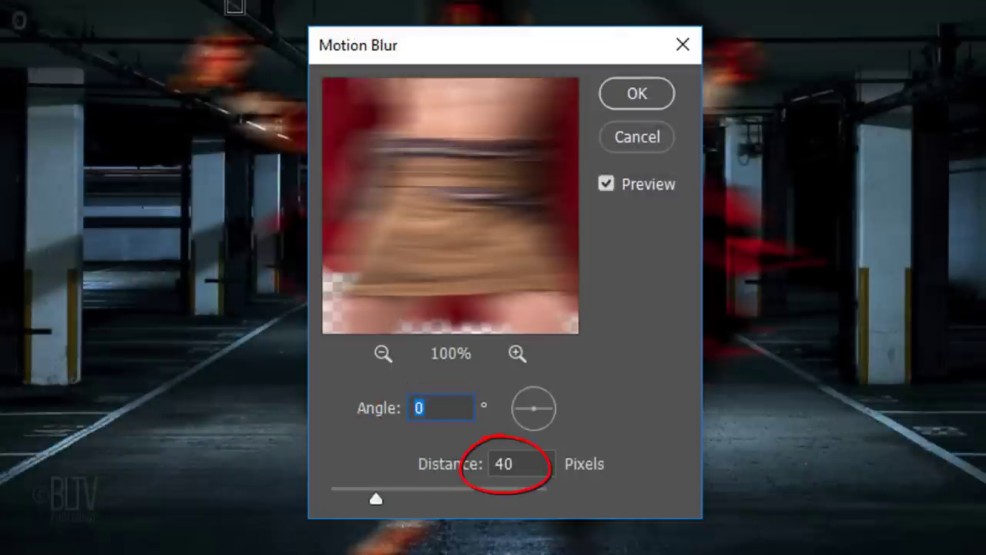
left_click(640, 94)
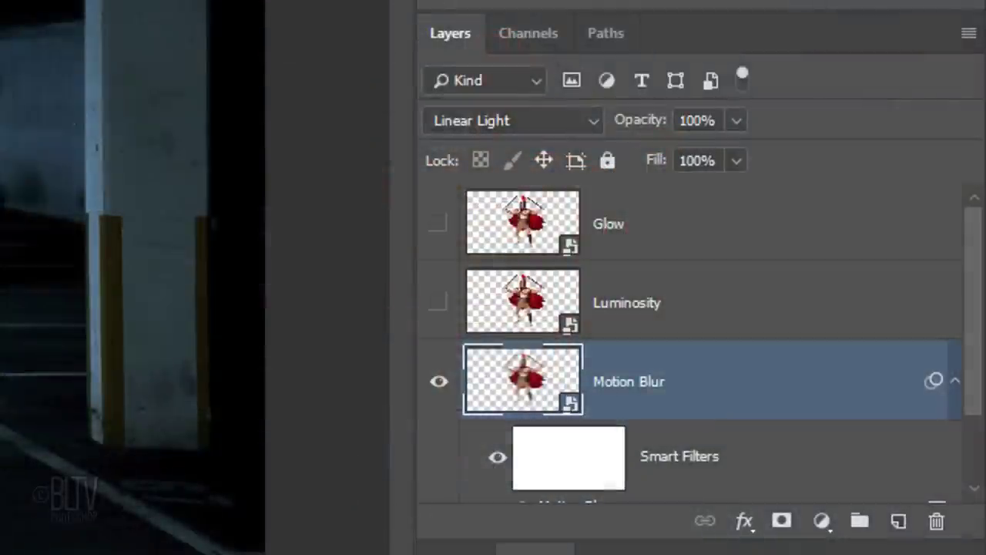
Show the Glow layer and reduce its Fill to 0%
left_click(438, 224)
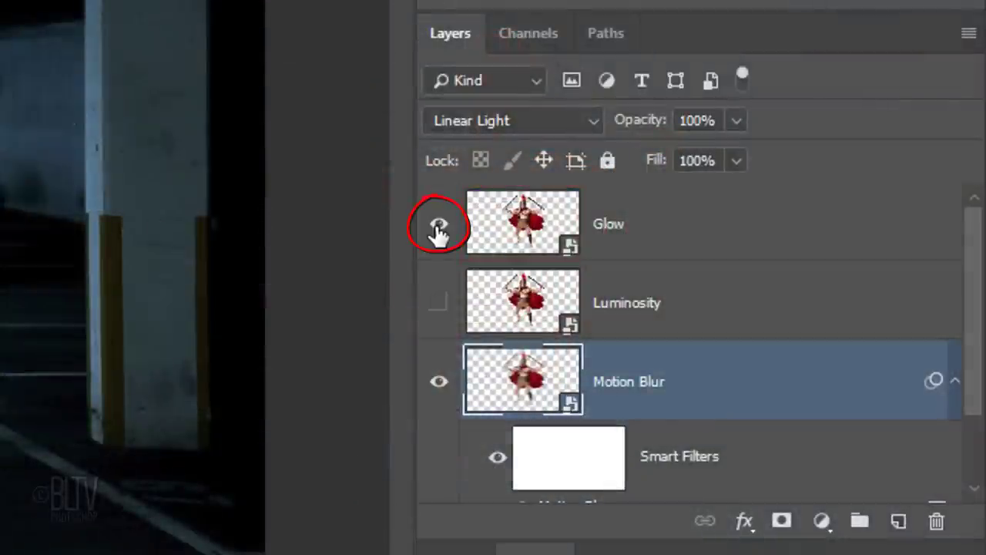
left_click(522, 236)
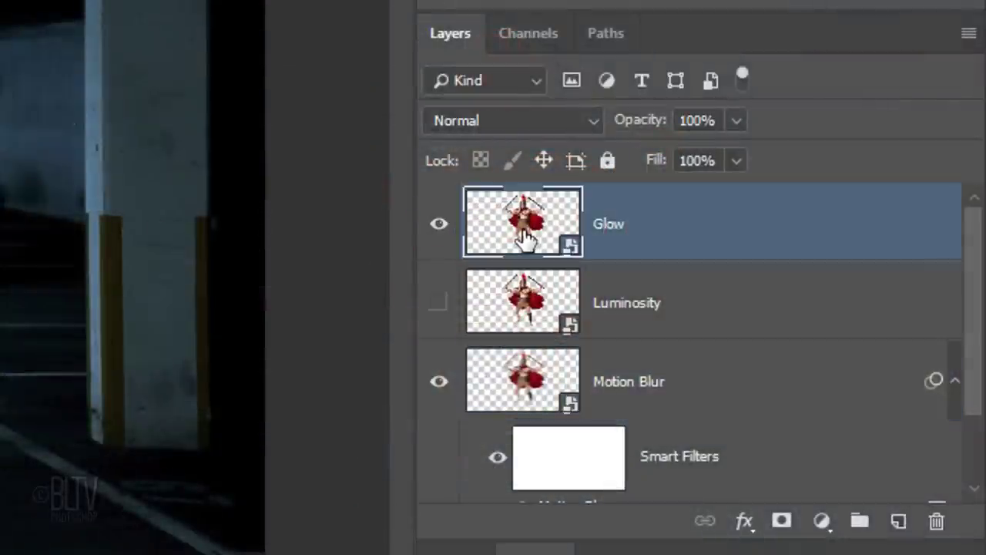
left_click(736, 163)
left_click_drag(738, 189, 402, 172)
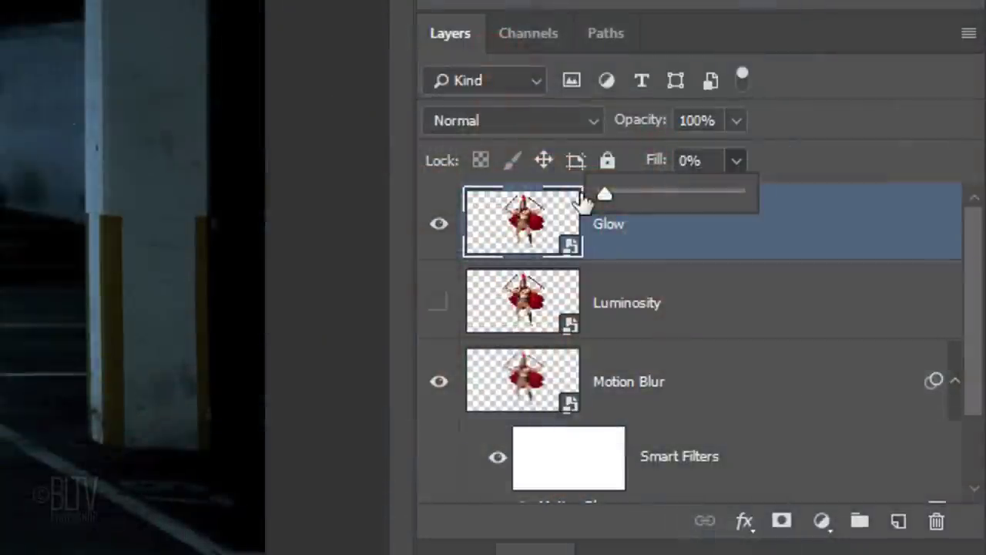
Add a white Inner Glow to the Glow layer with Color Dodge, 30% opacity, Softer technique, Edge source and 250 px size
left_click(819, 227)
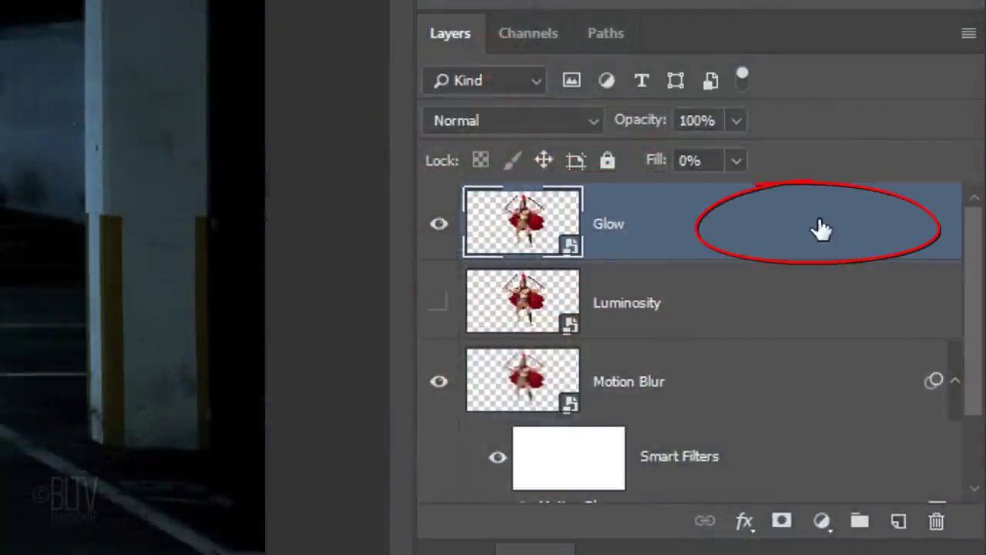
double_click(819, 227)
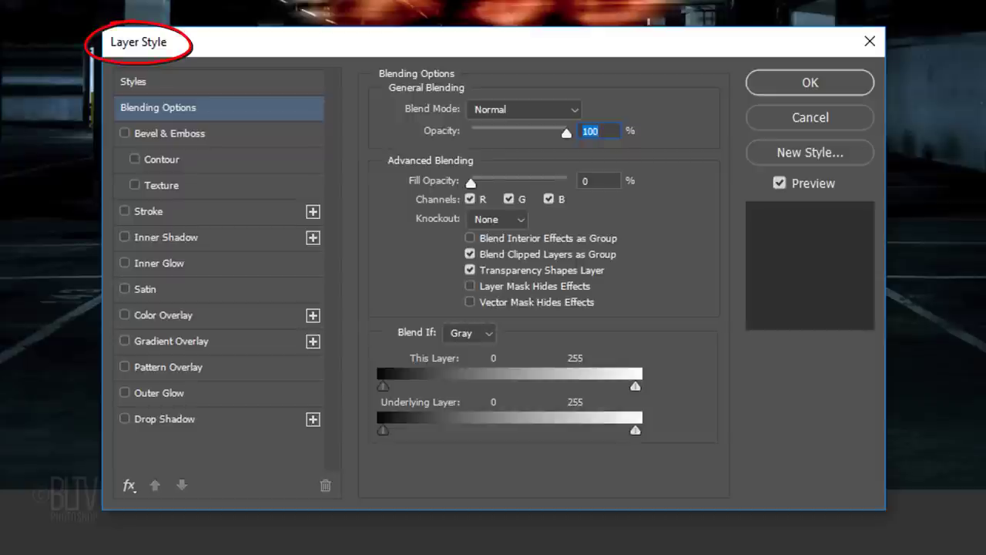
left_click(183, 264)
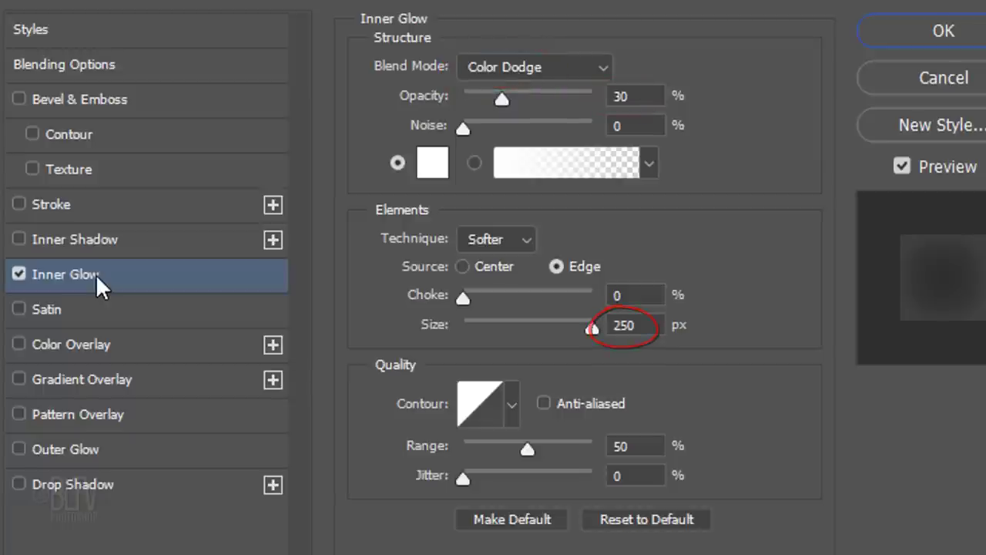
Add an Outer Glow to the Glow layer with Color Dodge, 100% opacity, color 0078ff and 100 px size
left_click(66, 447)
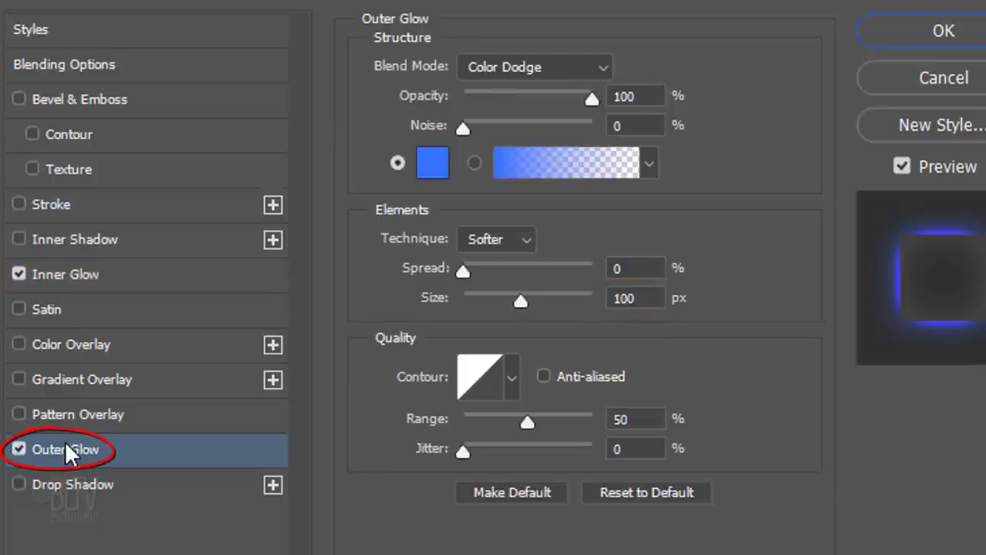
left_click(434, 166)
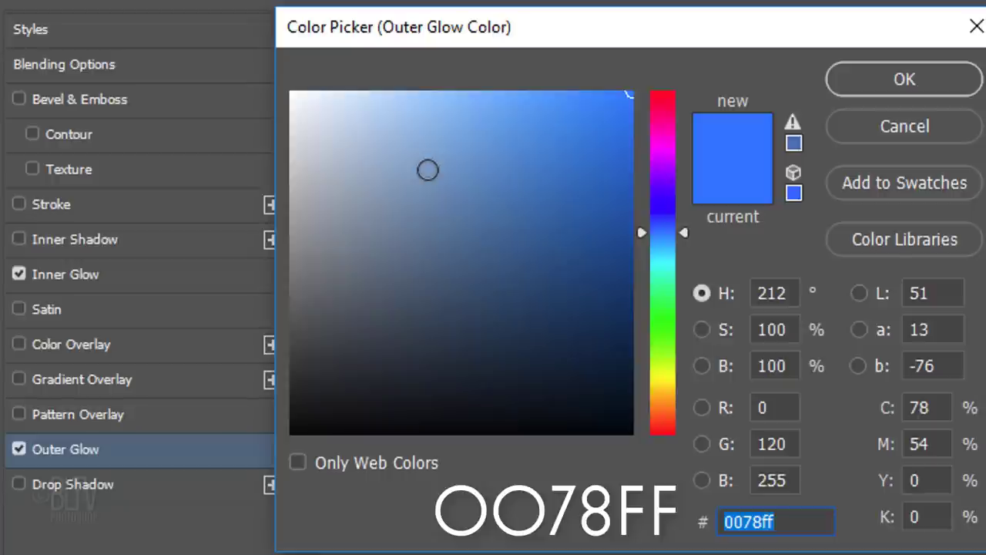
left_click(879, 78)
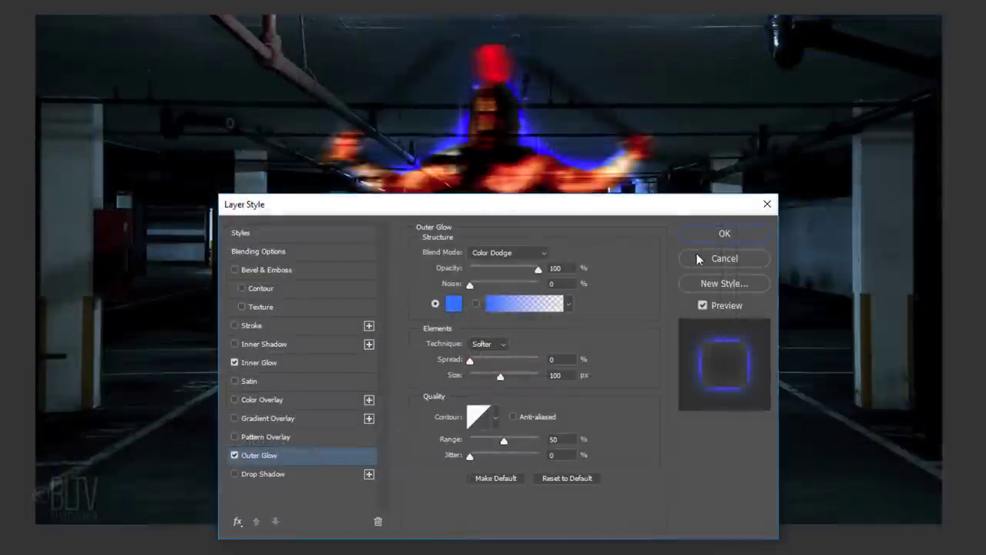
left_click(720, 235)
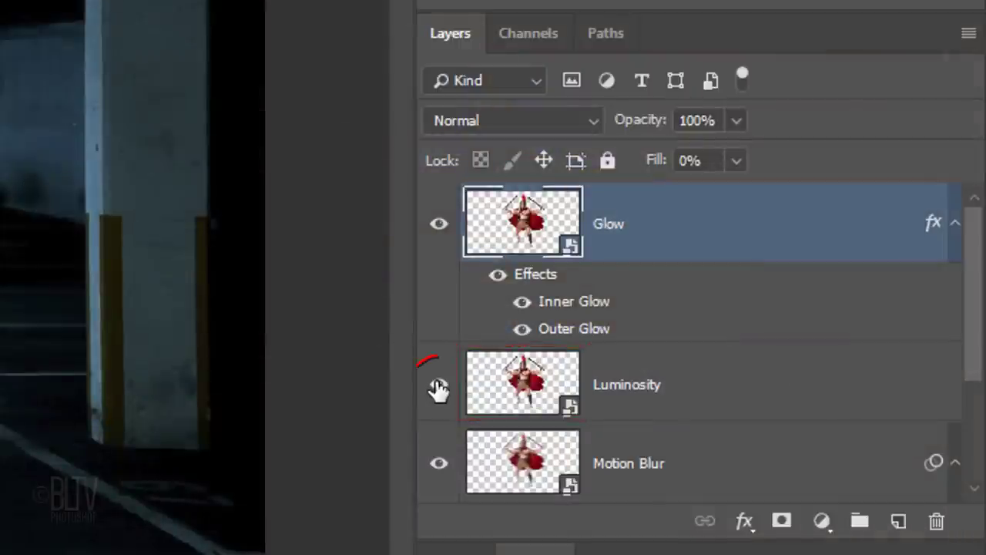
Show the Luminosity layer and set its blend mode to Luminosity
left_click(520, 381)
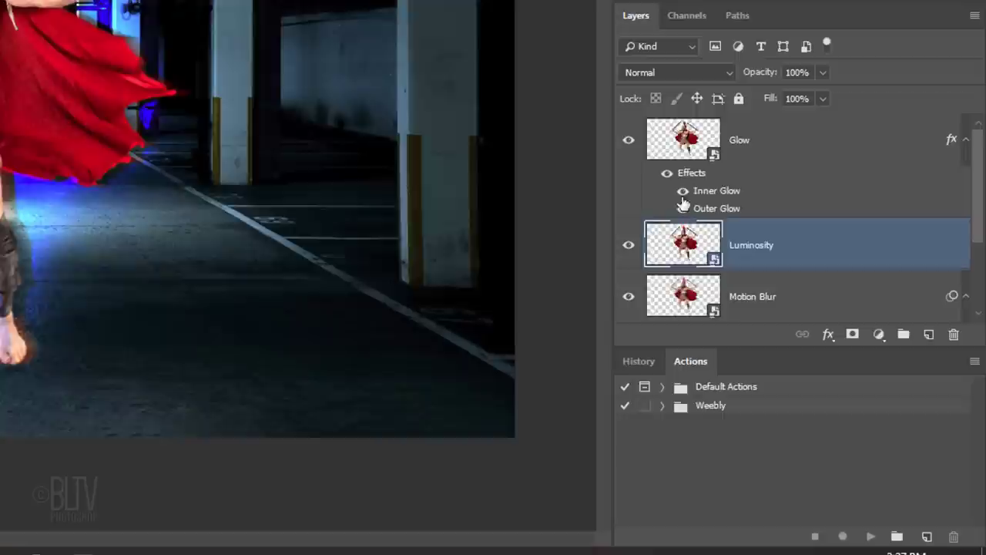
left_click(676, 72)
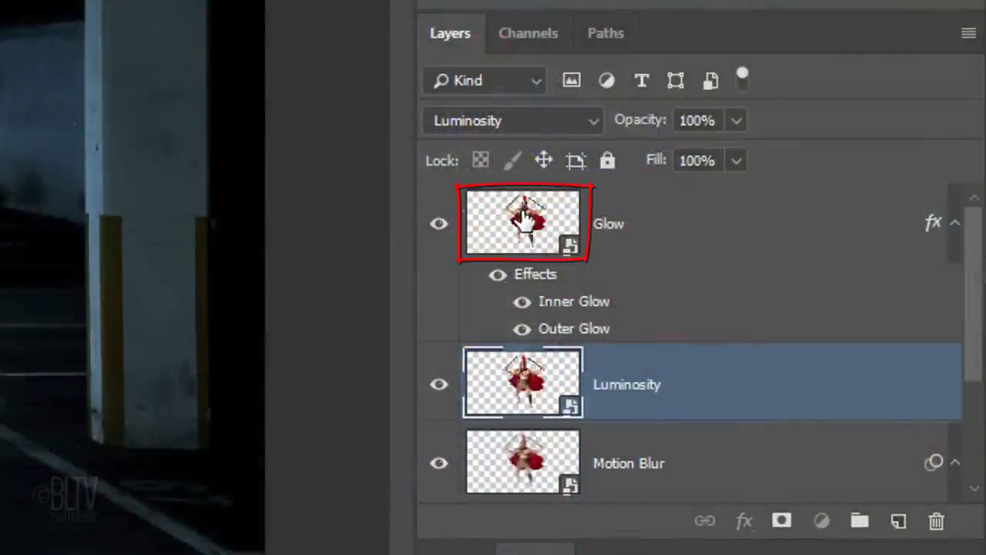
Create a new layer above Glow and fill it with 50% Gray in Normal mode at 100% opacity
left_click(529, 225)
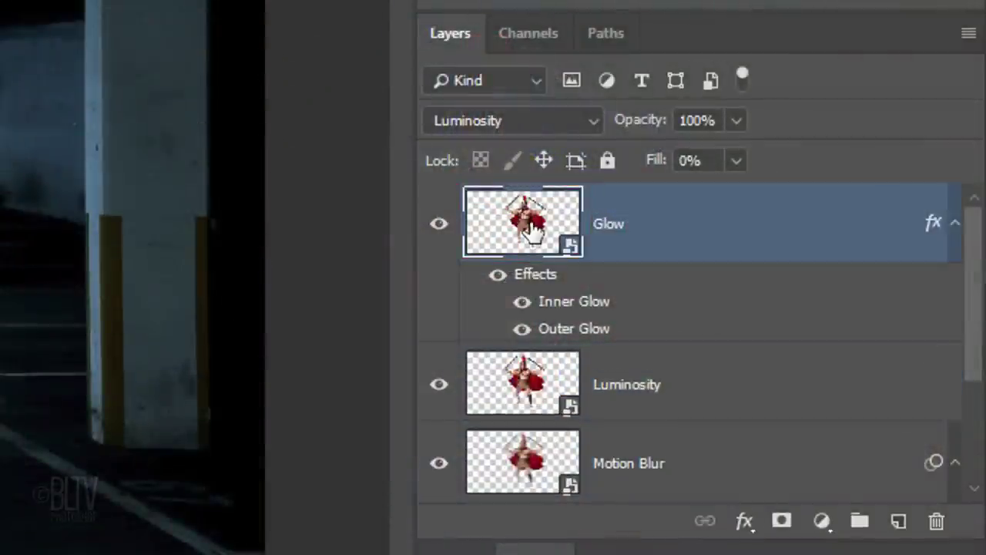
left_click(898, 526)
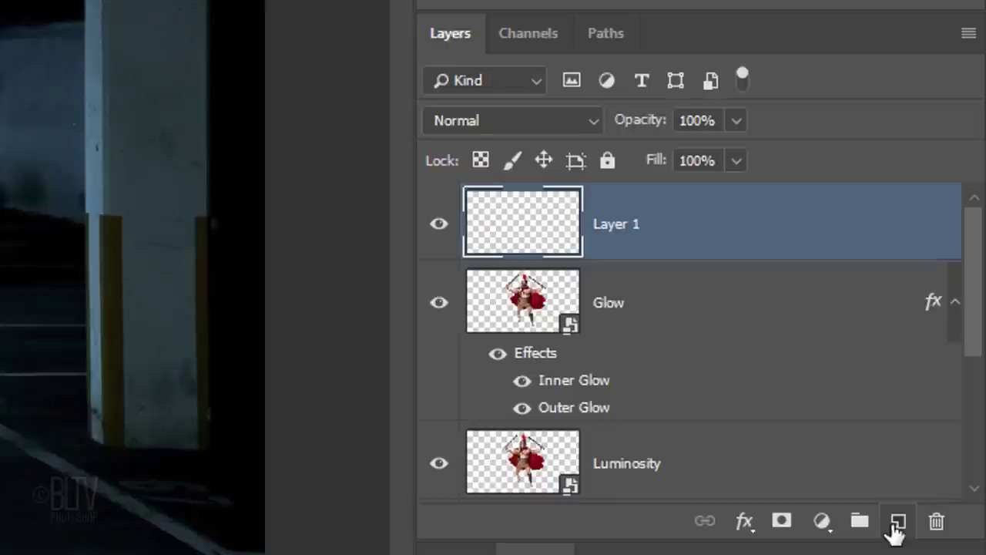
key("shift+BackSpace")
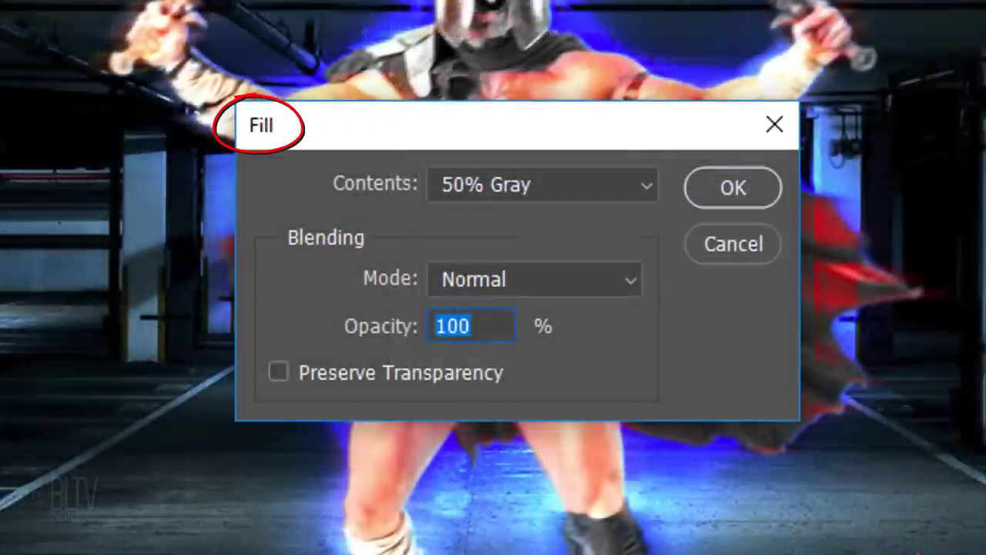
left_click(637, 185)
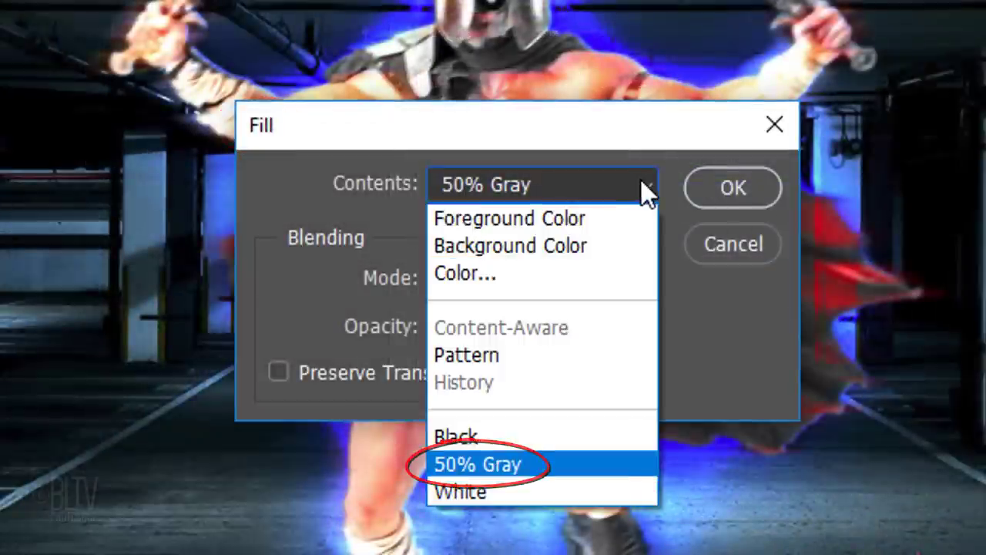
left_click(644, 192)
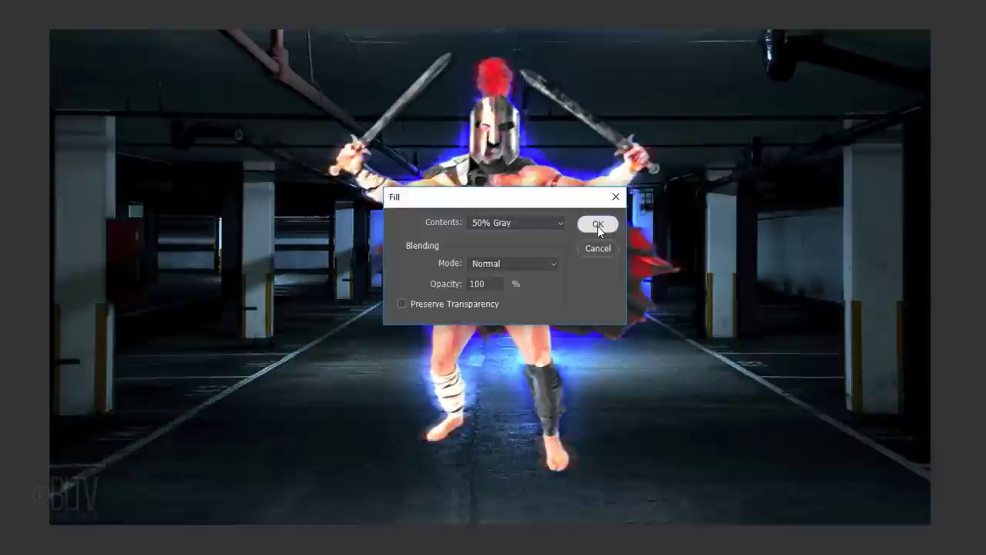
left_click(734, 196)
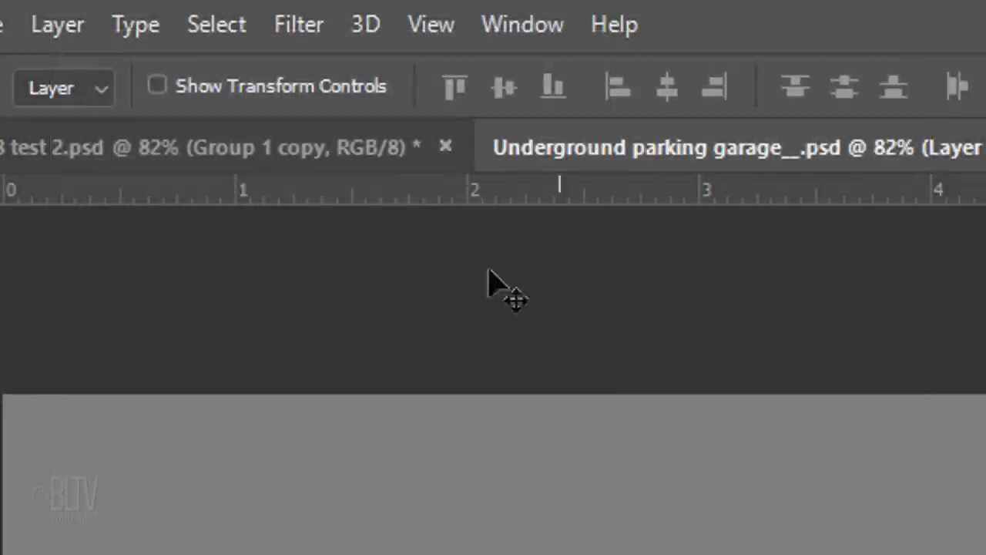
Apply the Halftone Pattern filter to the gray layer with Size 1, Contrast 40 and Pattern Type Line
left_click(308, 27)
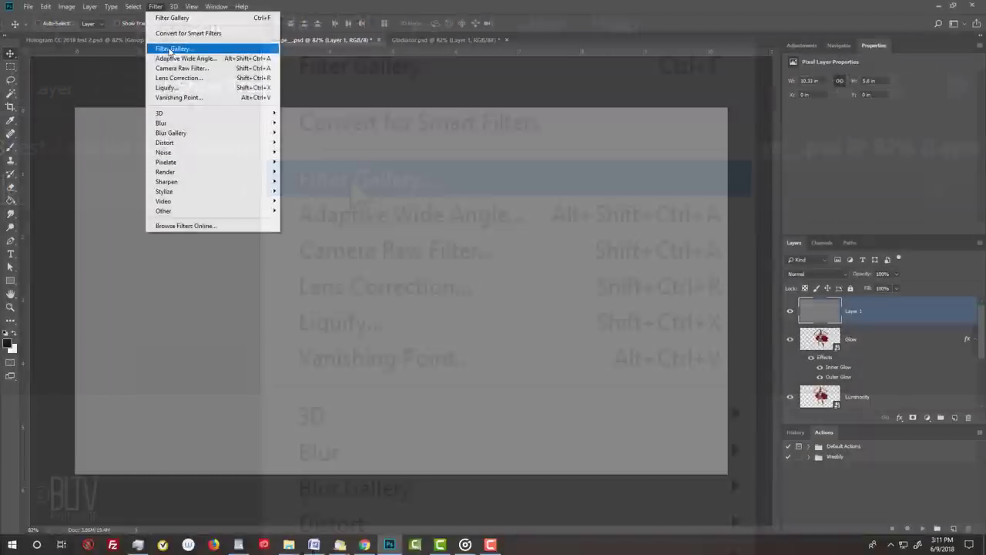
left_click(351, 185)
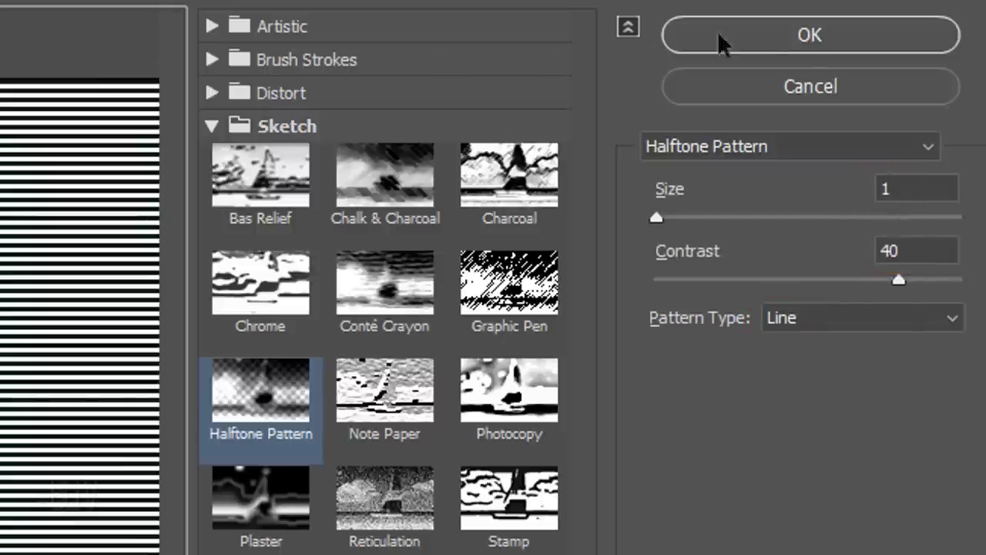
left_click(808, 43)
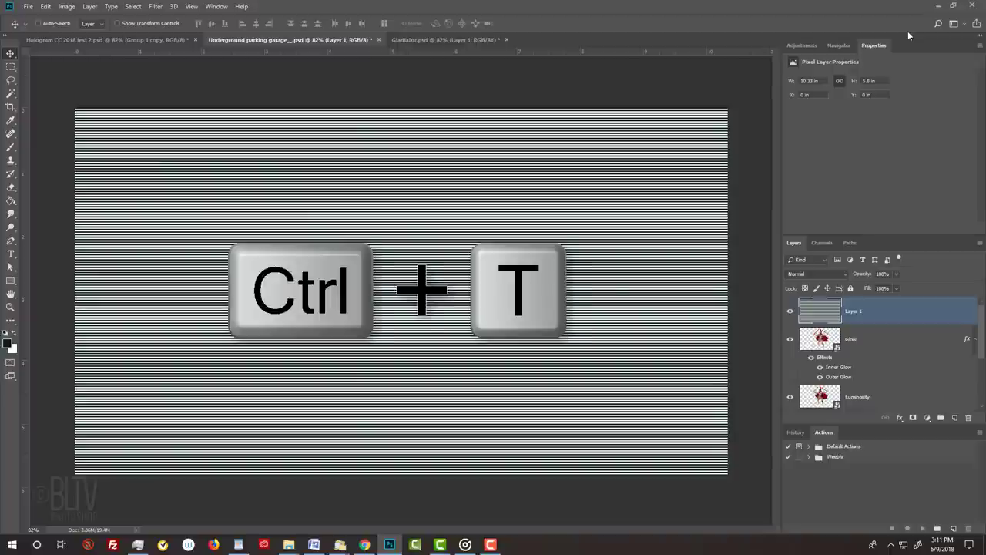
Transform the line pattern layer to 50% of its height, keeping its width at 100%
key("ctrl+t")
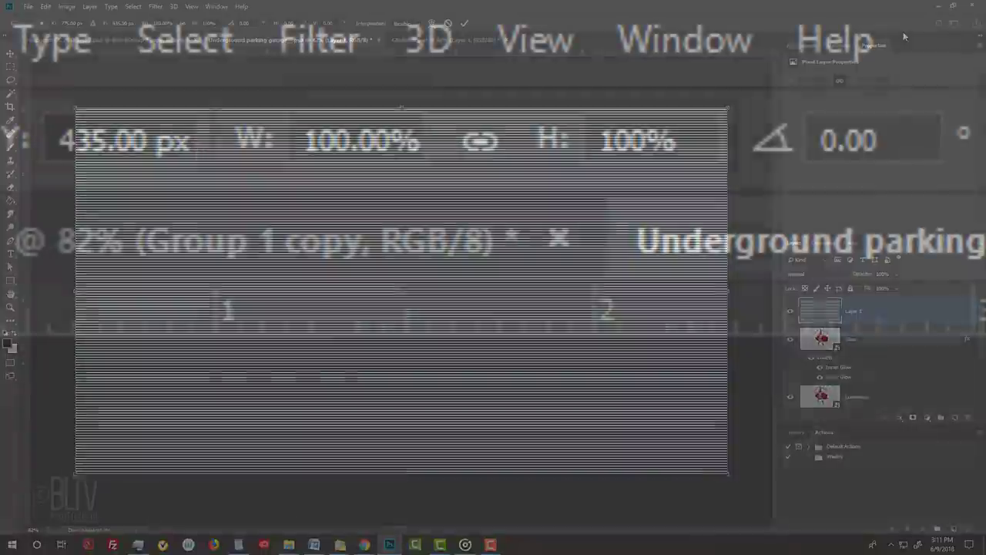
left_click(211, 24)
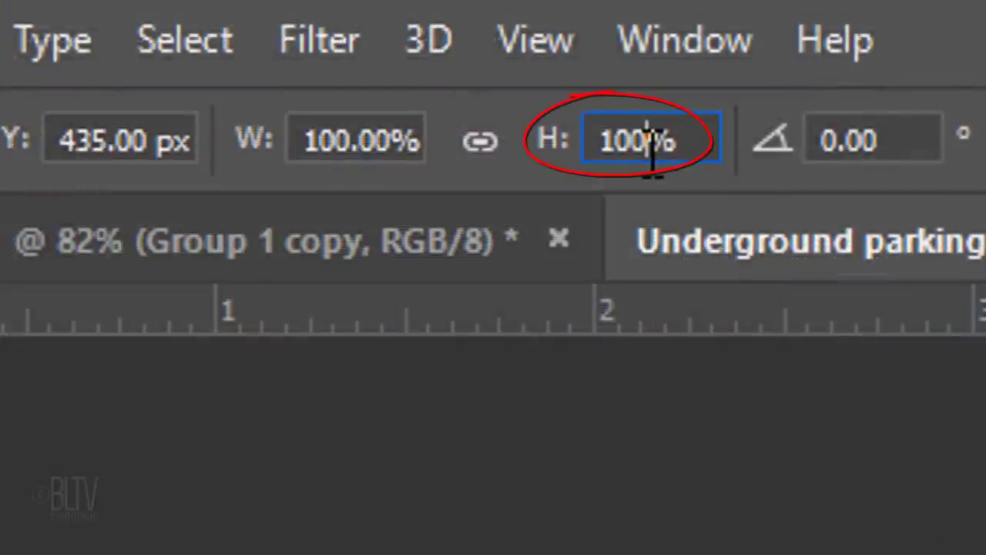
key("BackSpace")
key("BackSpace")
key("BackSpace")
type("50")
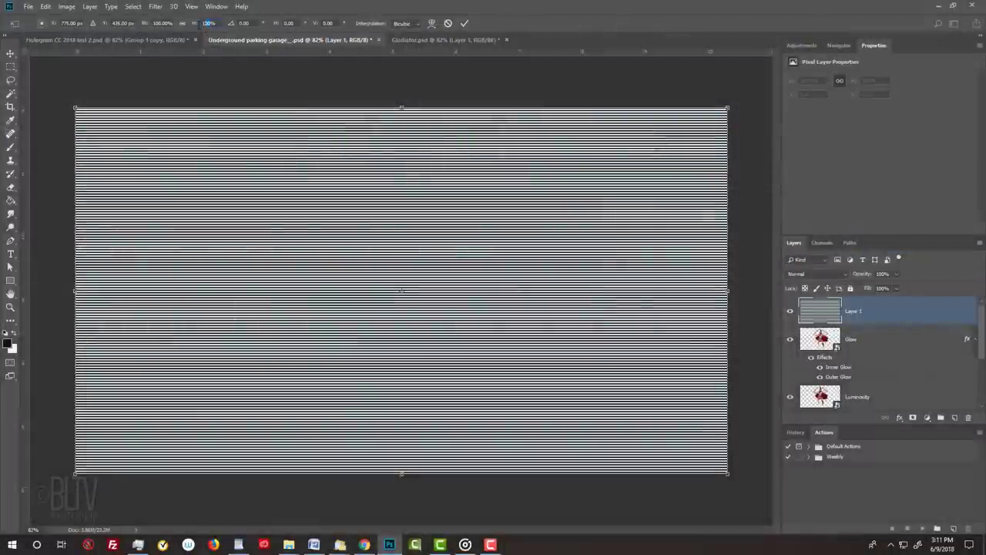
key("Return")
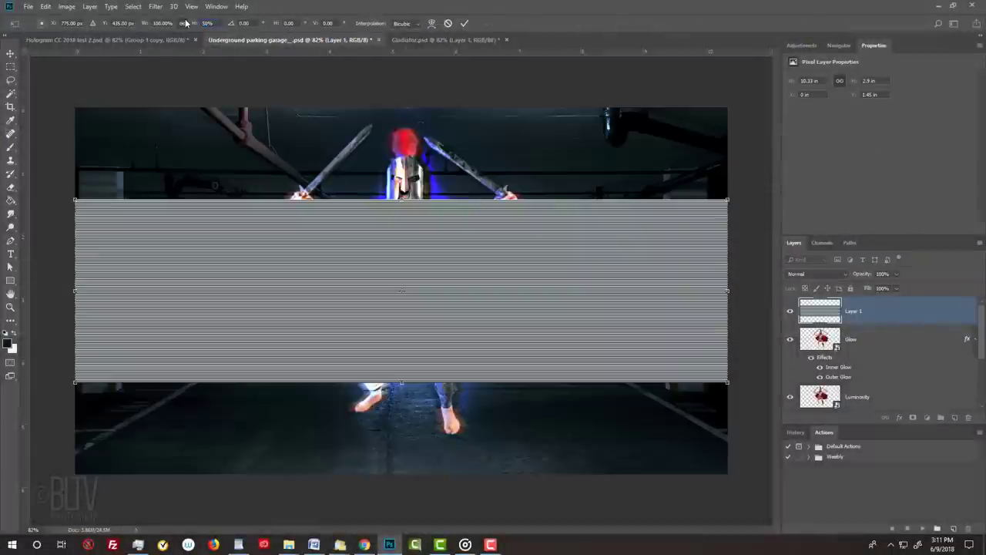
key("Return")
Check that Snap is enabled and move the line pattern straight down to the bottom edge of the image
left_click(193, 7)
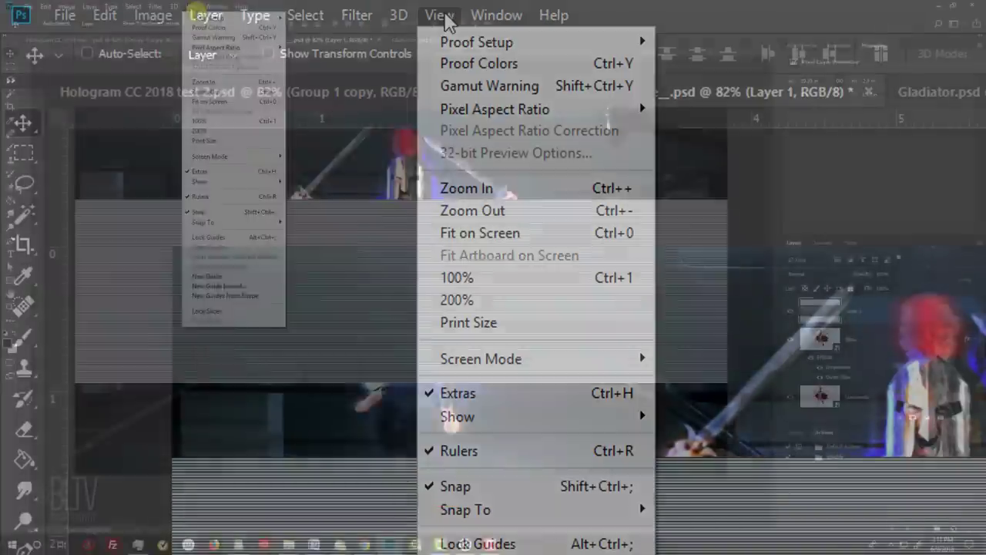
left_click(444, 18)
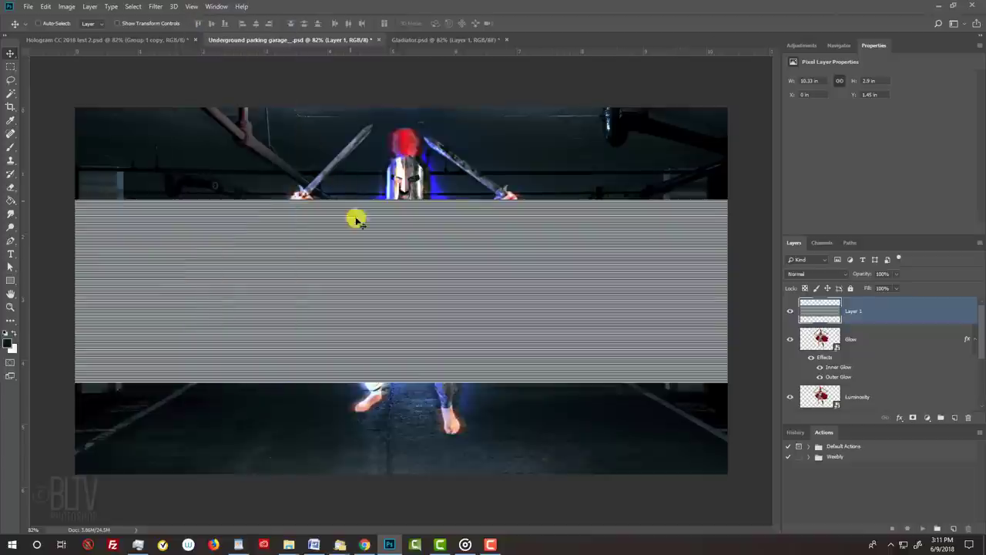
key("shift")
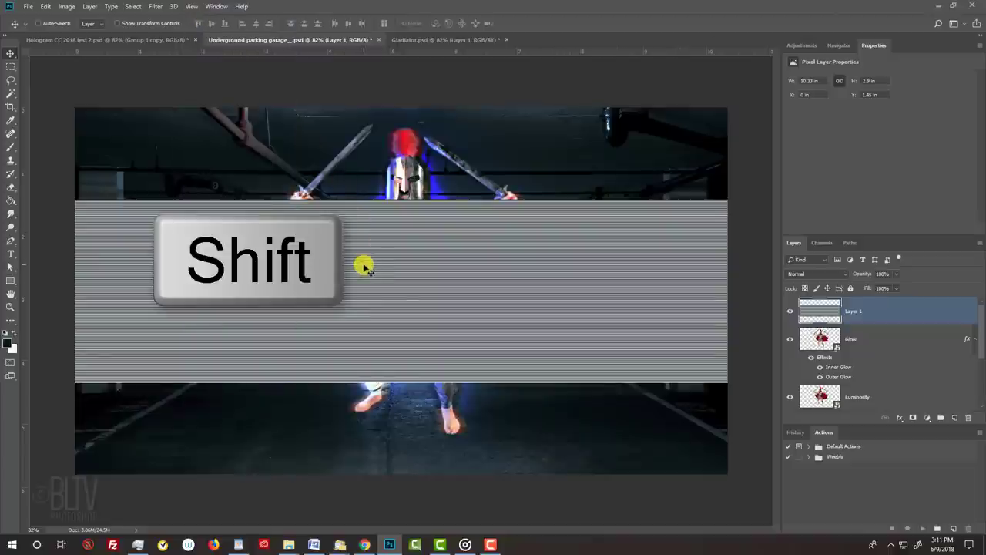
left_click_drag(363, 264, 362, 353)
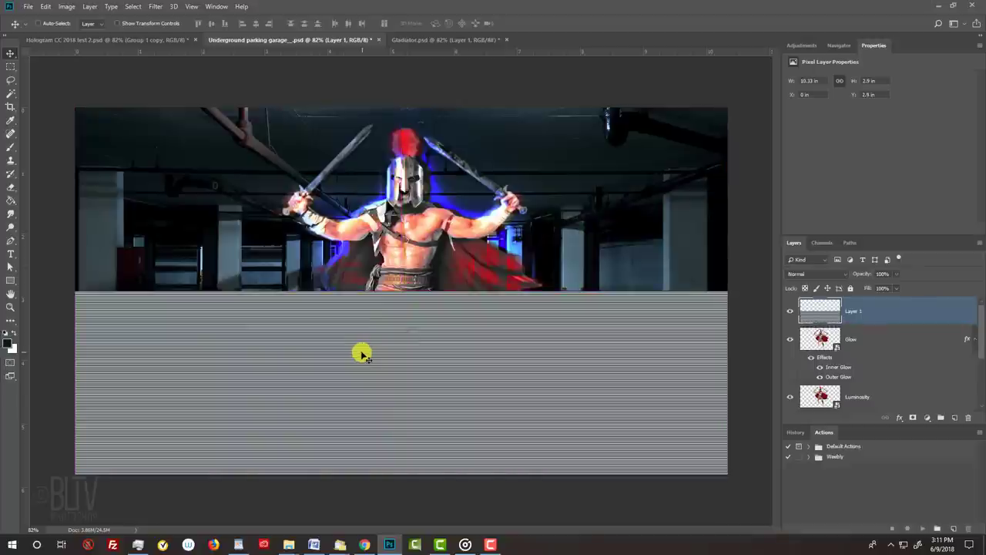
Duplicate the line pattern layer, move the copy straight up to fill the upper half of the image, and merge both layers
key("ctrl+j")
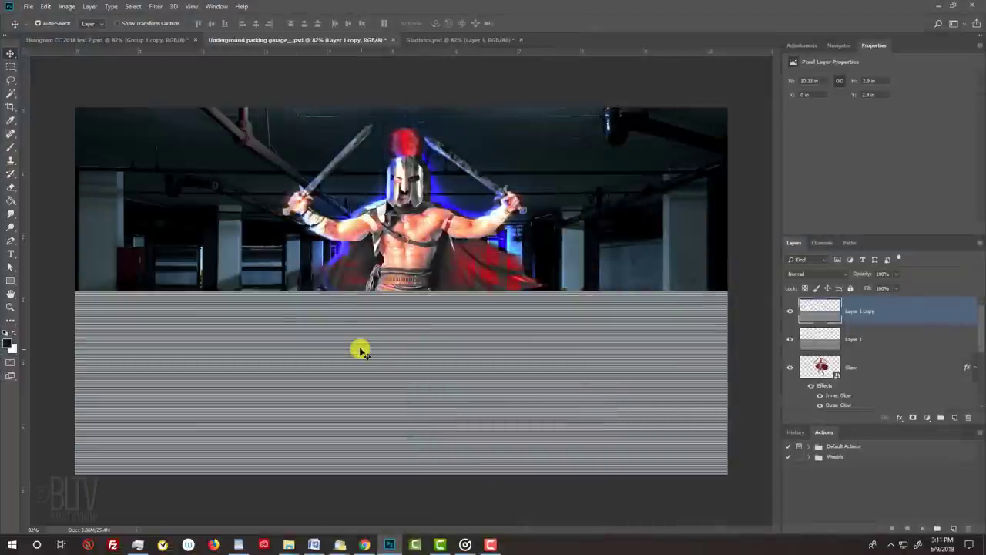
key("shift")
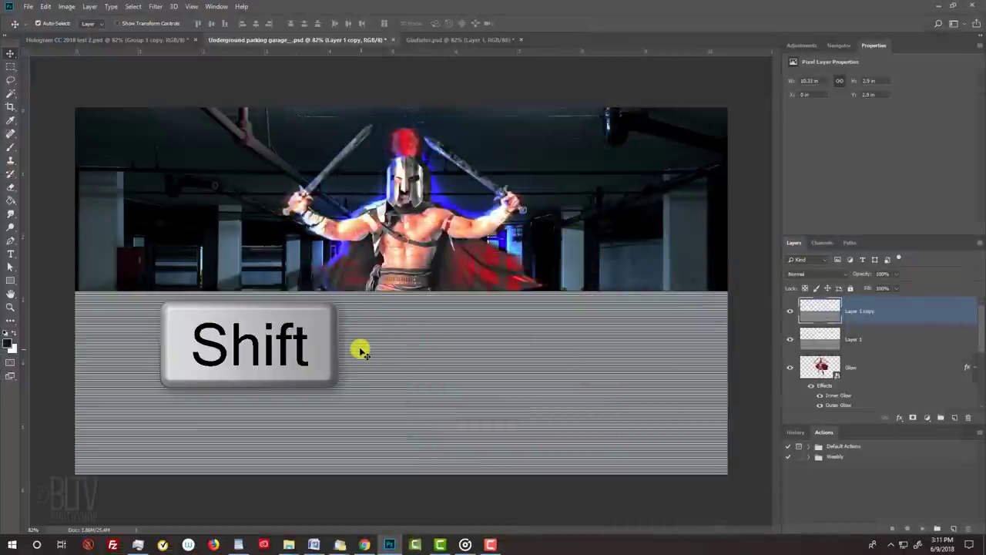
left_click_drag(357, 346, 349, 168)
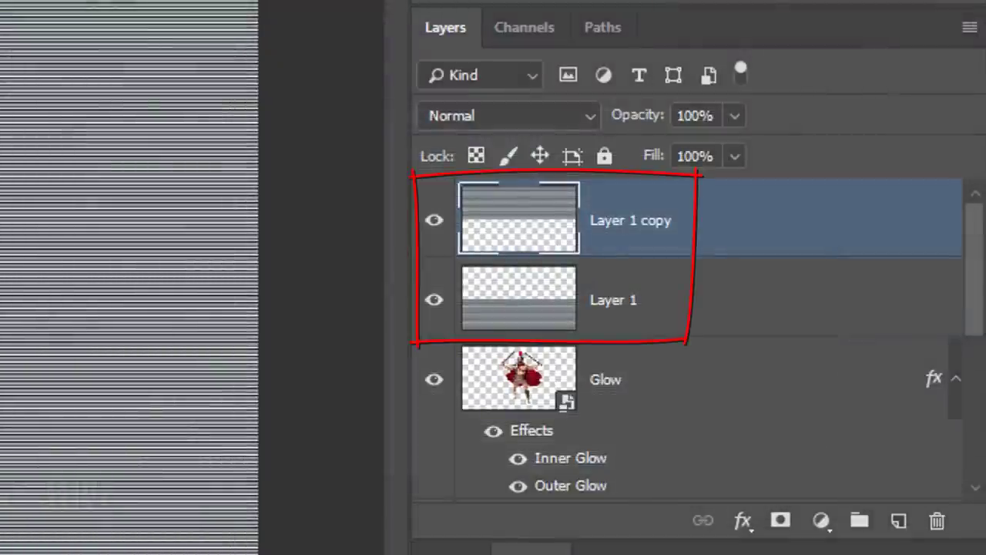
key("ctrl+e")
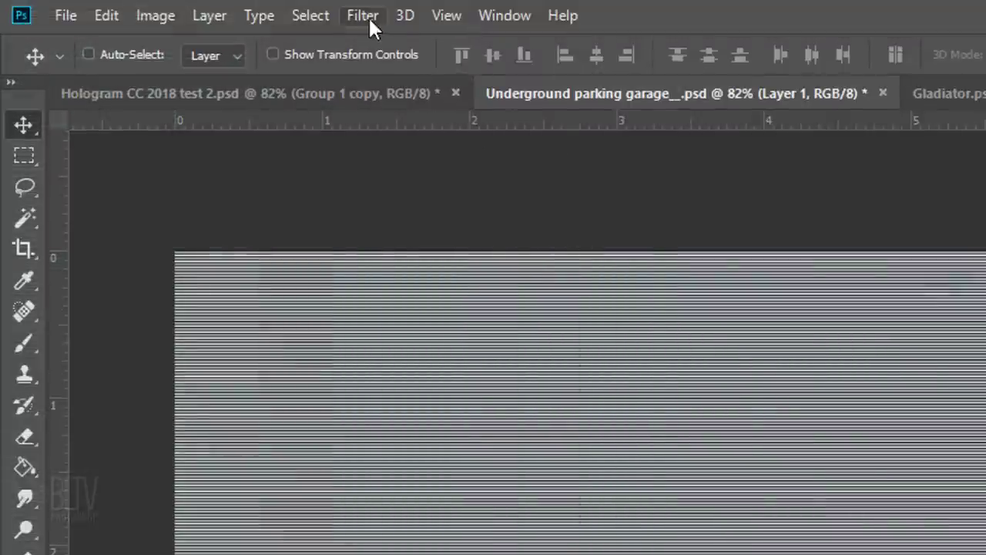
Apply a Gaussian Blur with a radius of 0.5 pixels to the merged line pattern layer
left_click(363, 16)
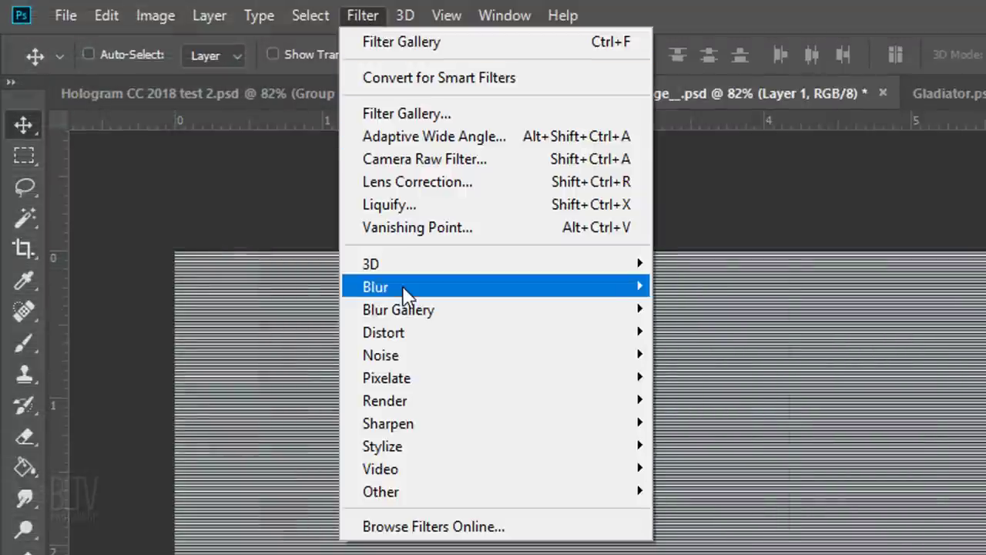
mouse_move(403, 289)
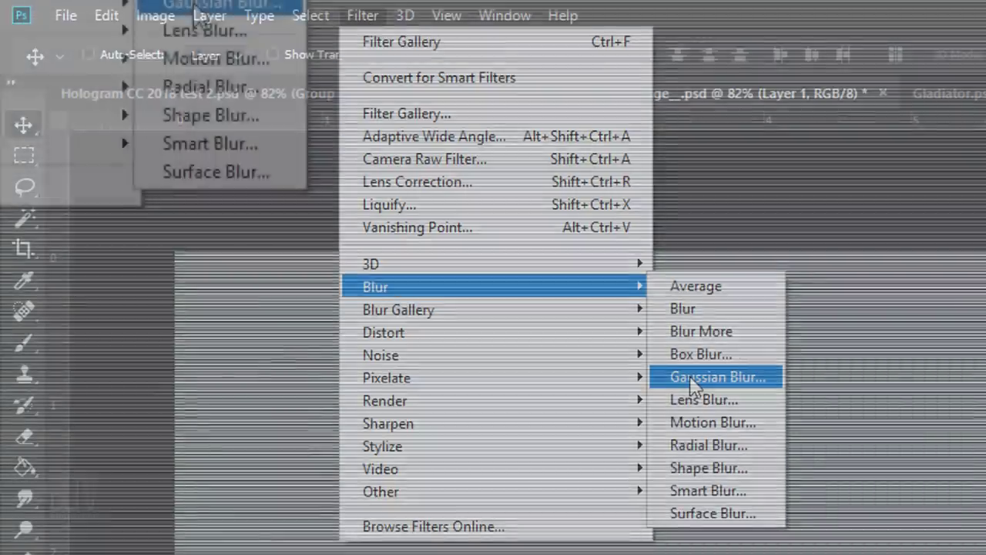
left_click(694, 379)
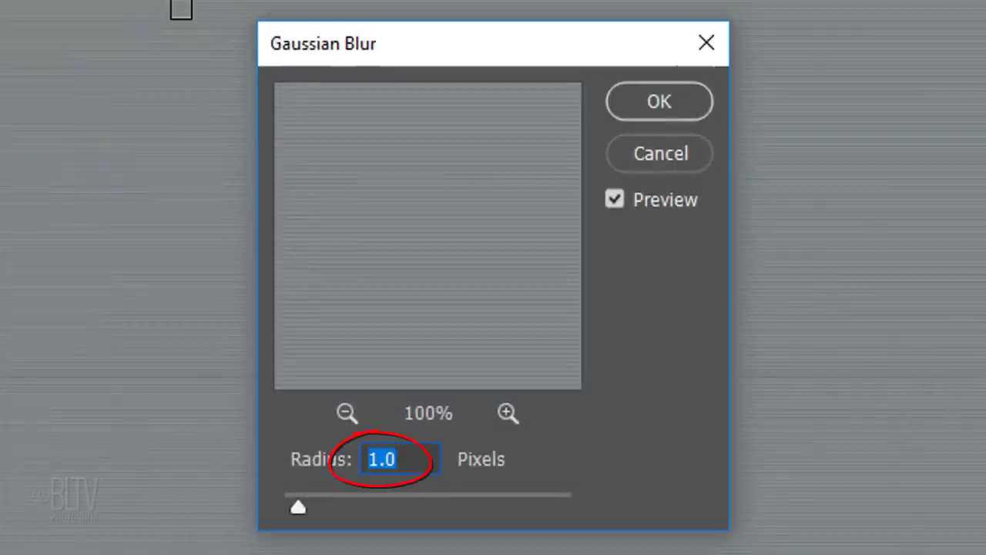
type(".5")
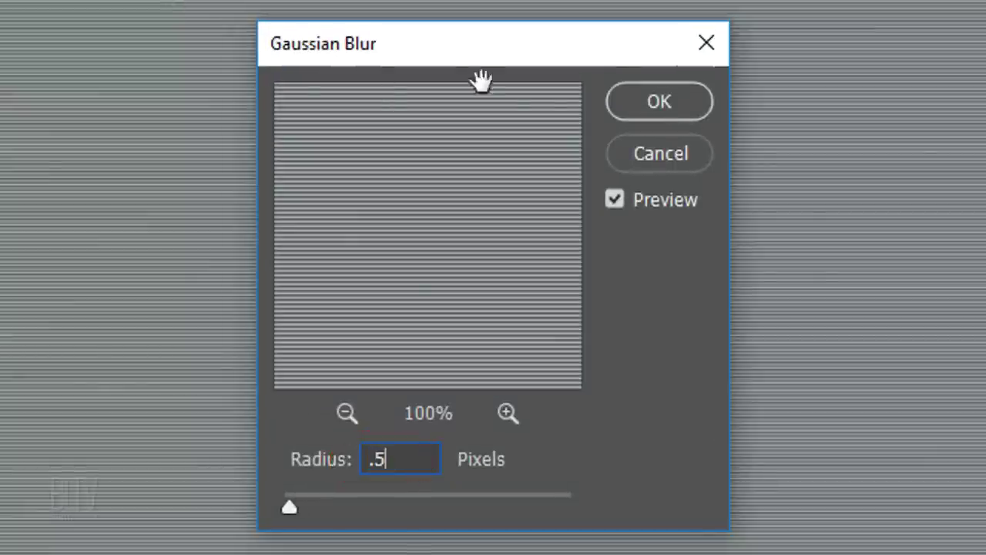
left_click(658, 107)
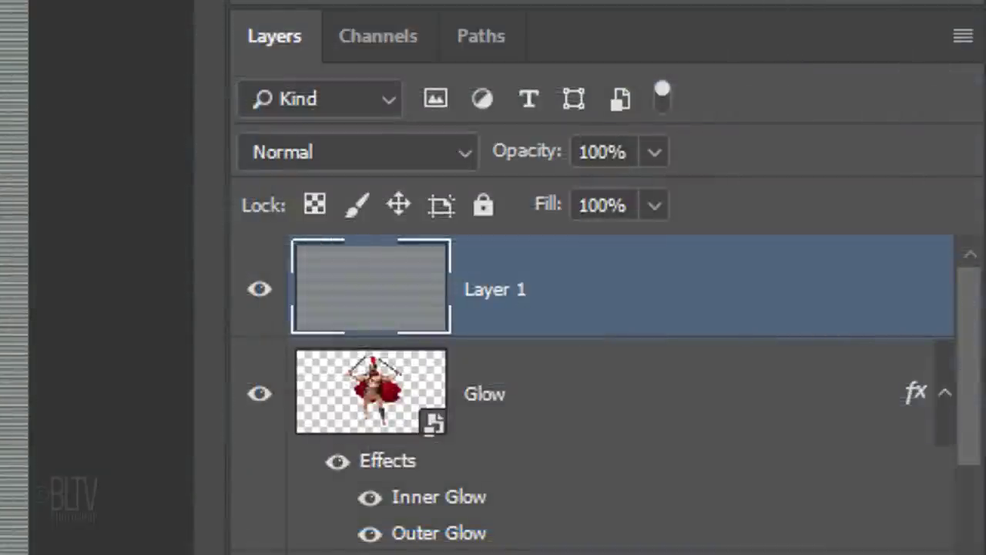
Load the RGB composite channel of the line pattern as a selection and delete the line pattern layer
left_click(376, 46)
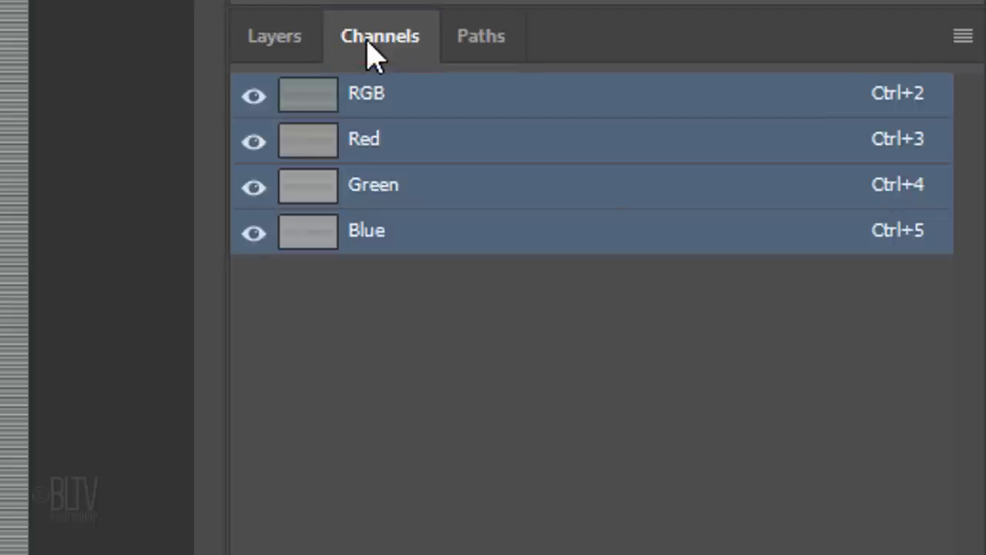
left_click(304, 103, "ctrl")
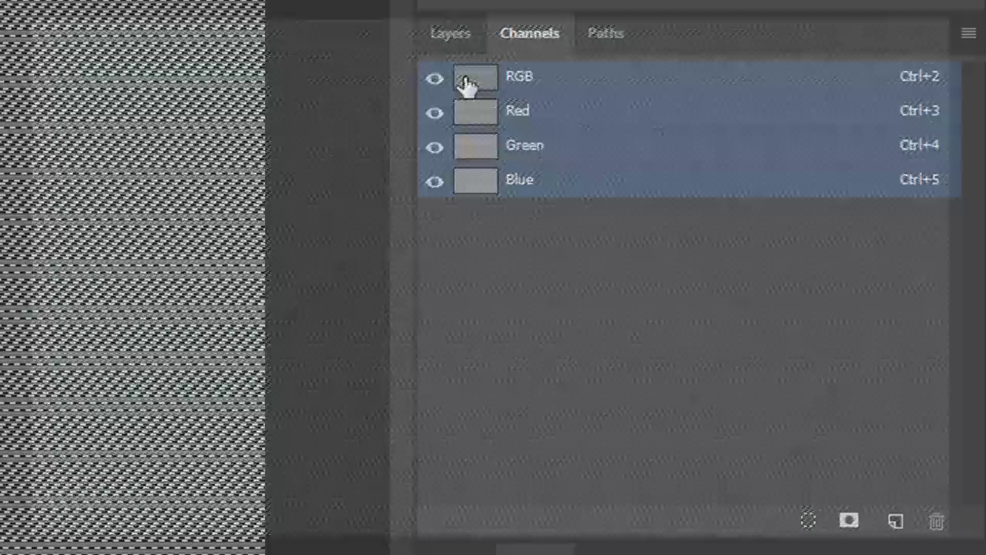
left_click(451, 33)
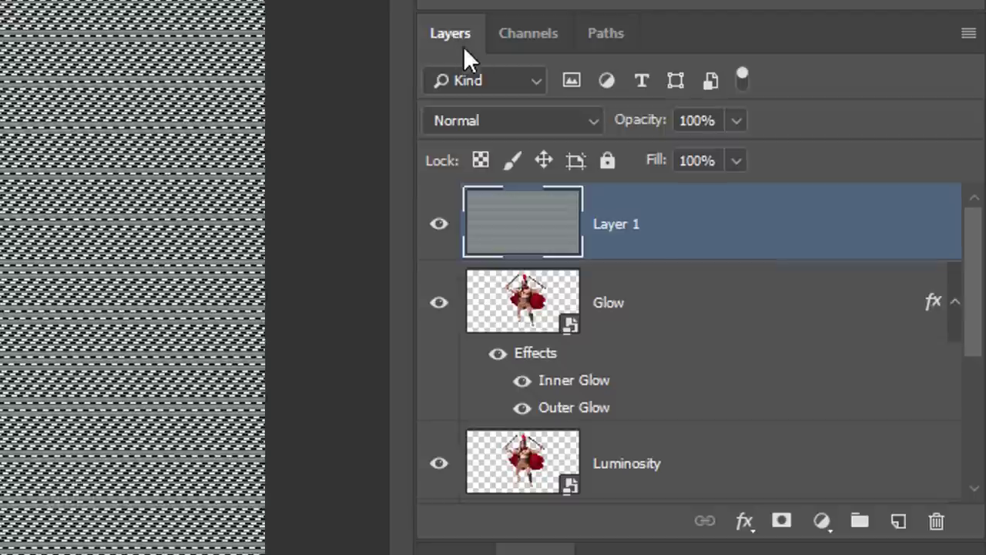
left_click_drag(689, 232, 942, 522)
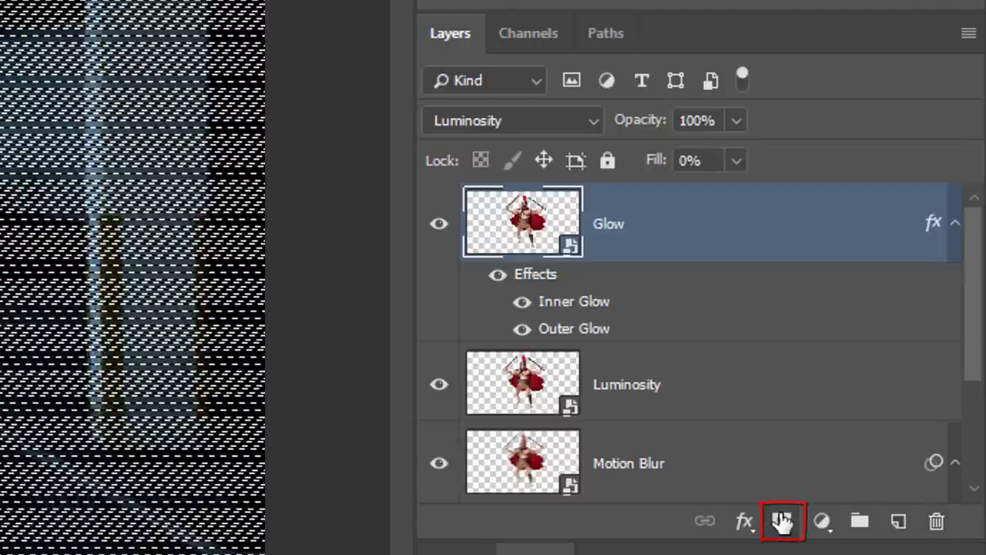
Add a layer mask from the selection to Glow and copy that mask to the Luminosity and Motion Blur layers
left_click(782, 522)
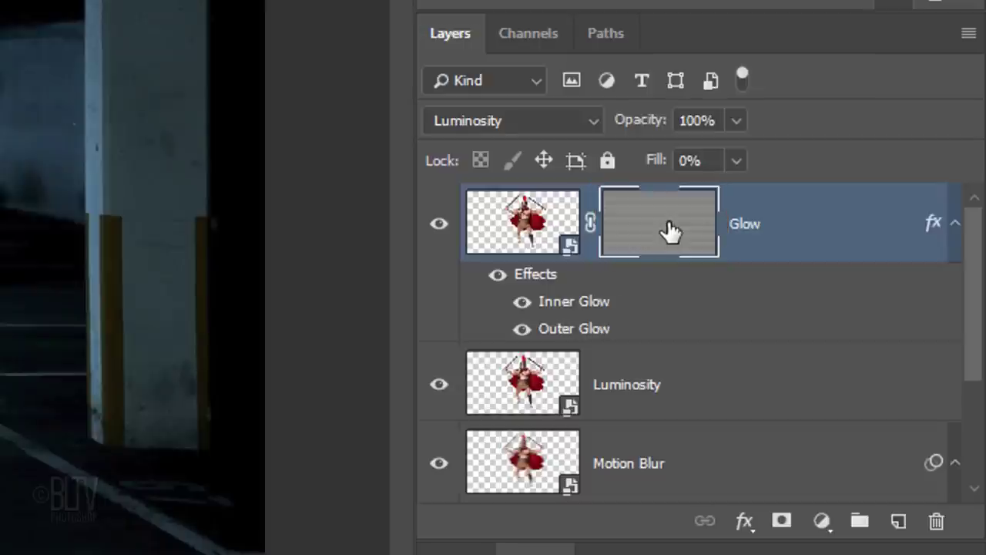
left_click_drag(669, 229, 652, 401)
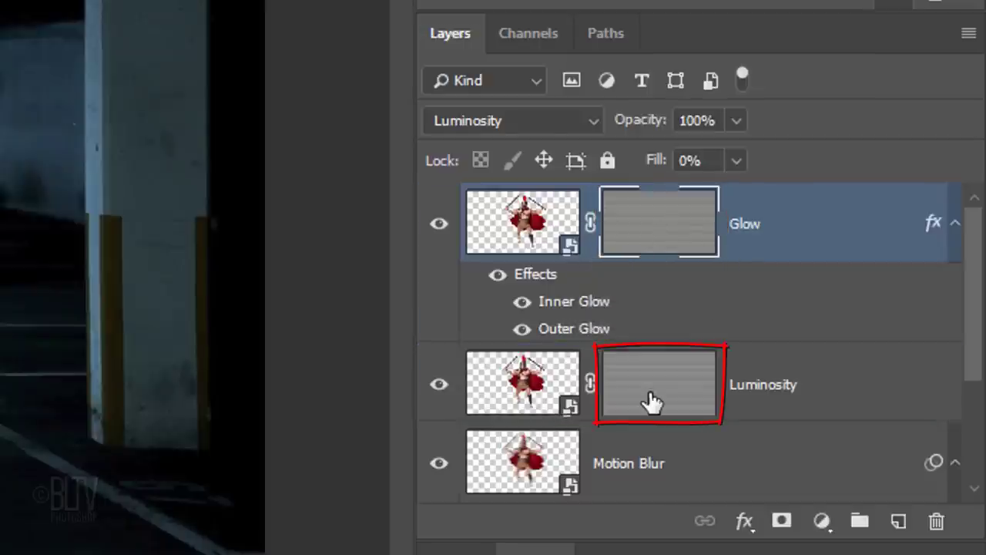
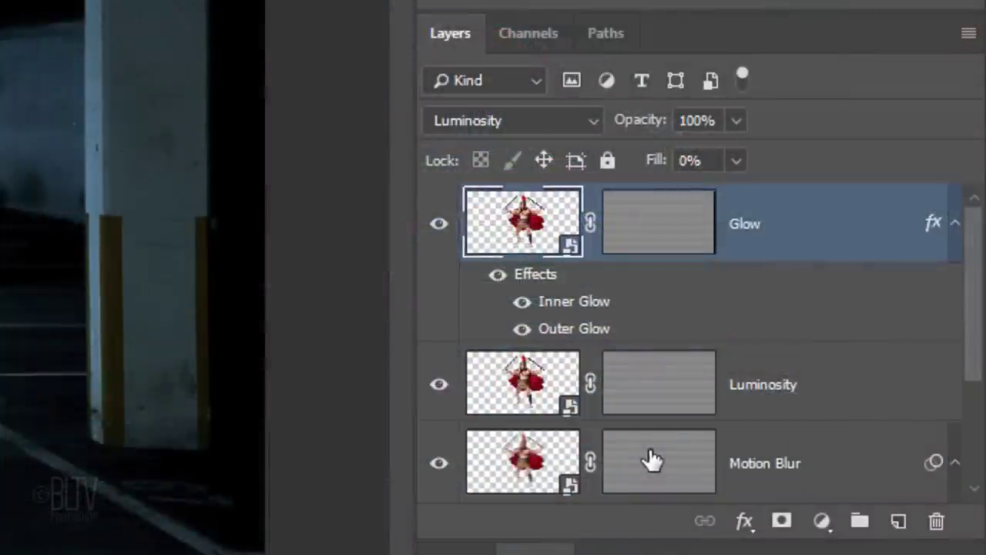
Group the Glow, Luminosity and Motion Blur layers together and duplicate the group
left_click(522, 463, "shift")
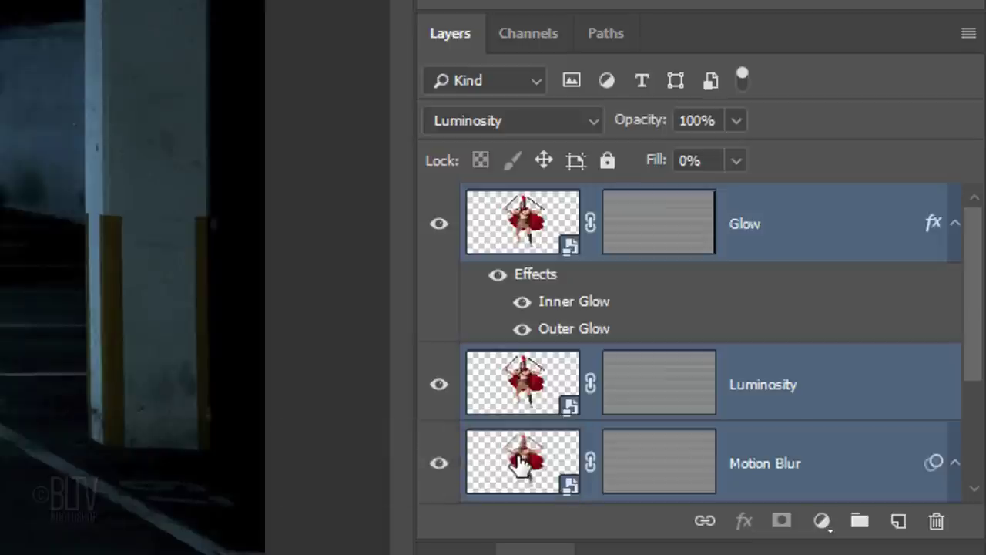
key("ctrl+g")
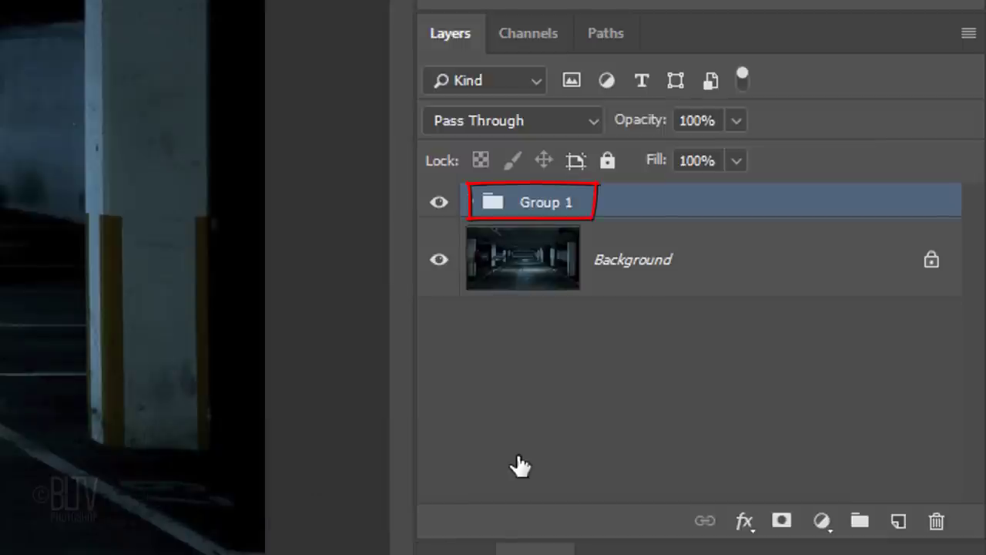
key("ctrl+j")
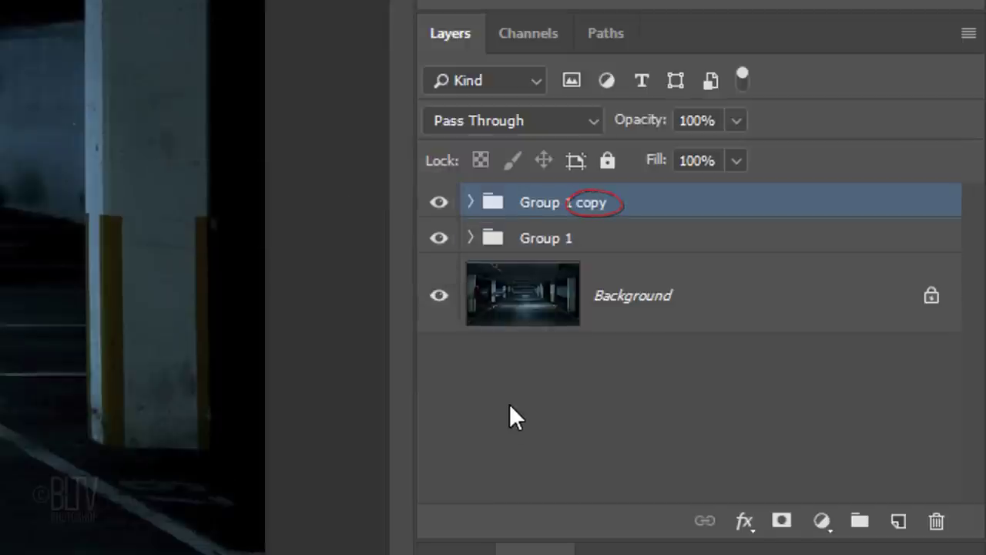
Edit the Inner Glow of the Glow layer in the duplicated group: colour 00D2FF, opacity 100% and size 10 px
left_click(471, 202)
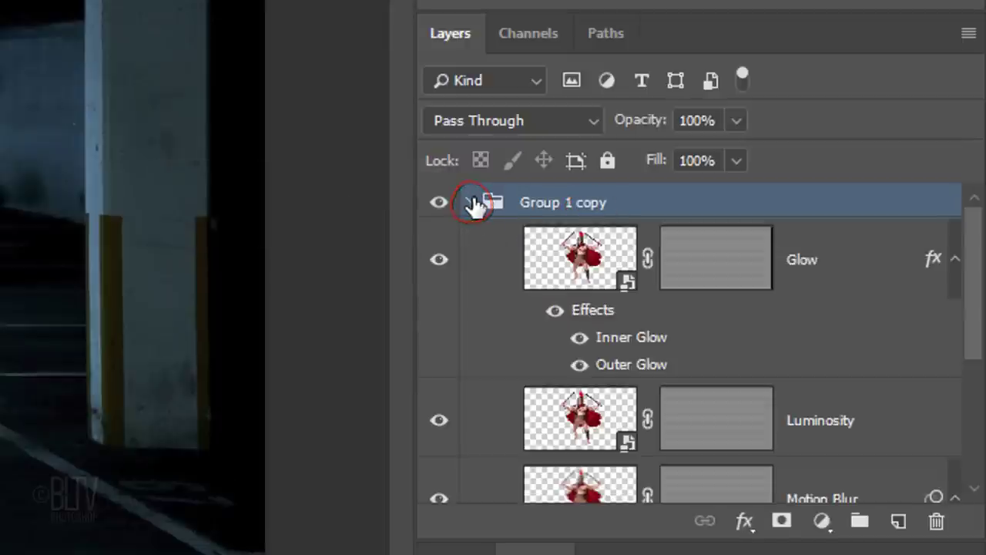
left_click(620, 340)
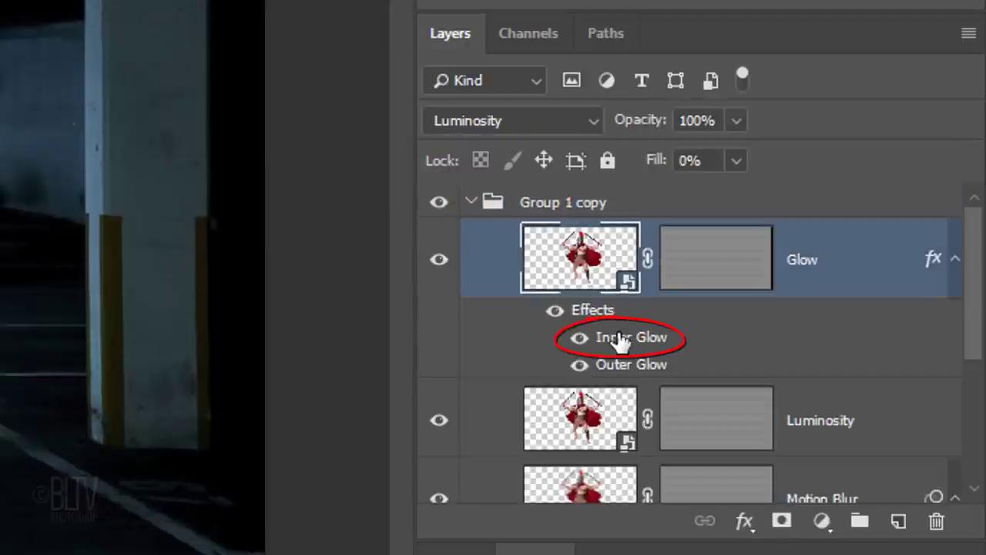
double_click(620, 339)
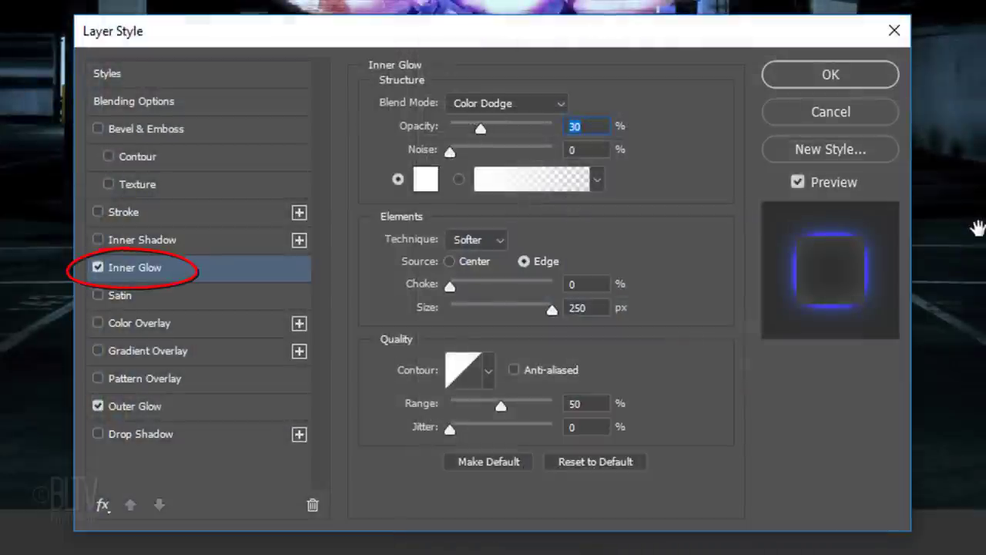
left_click(426, 180)
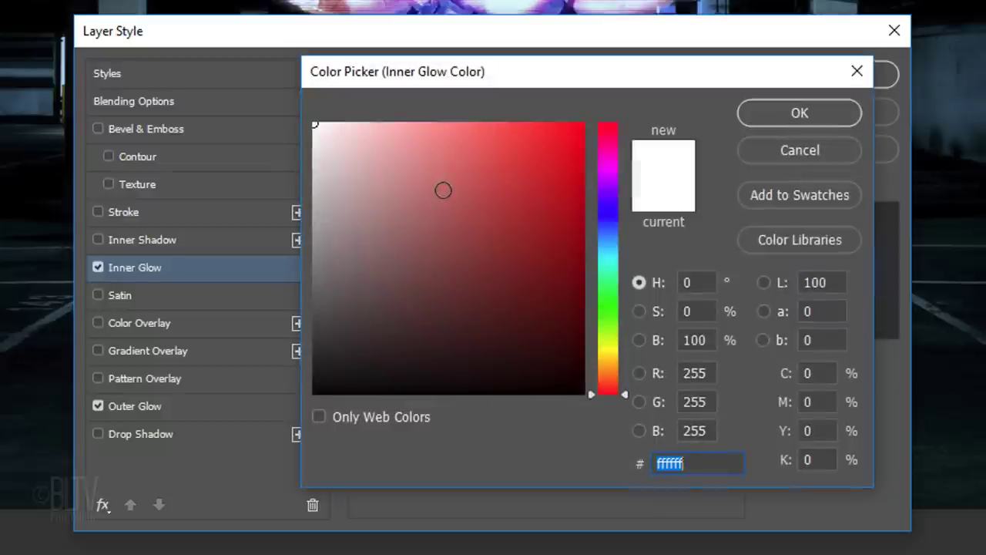
type("00")
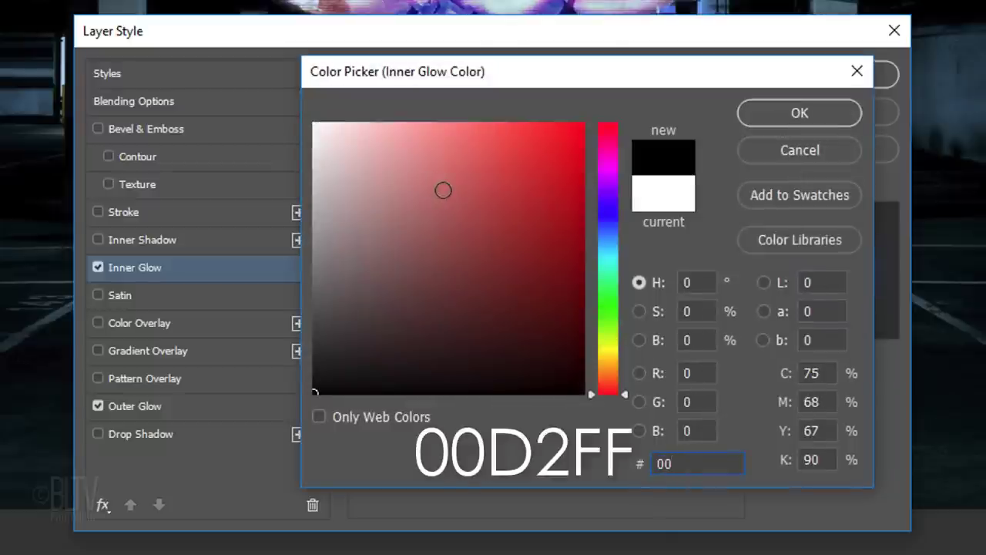
type("D2FF")
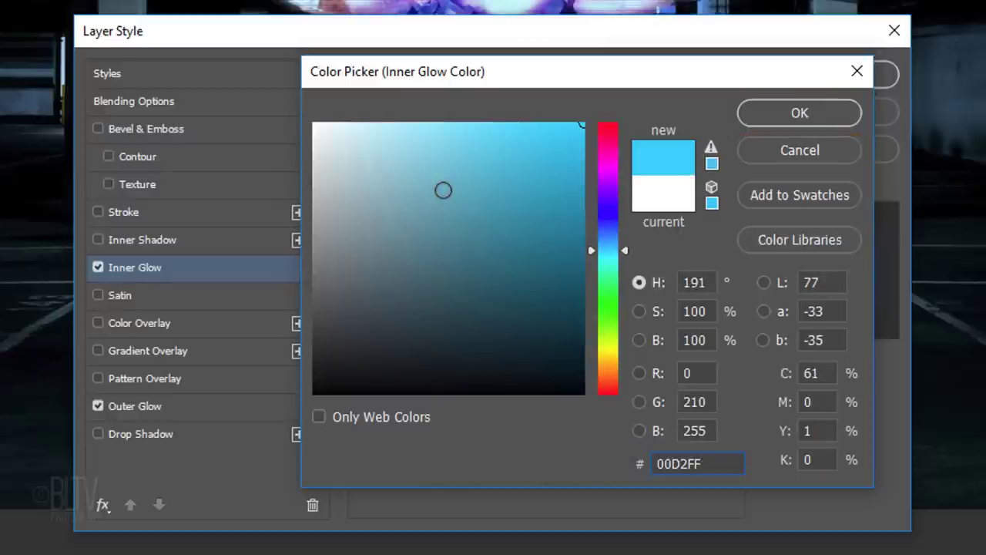
key("Return")
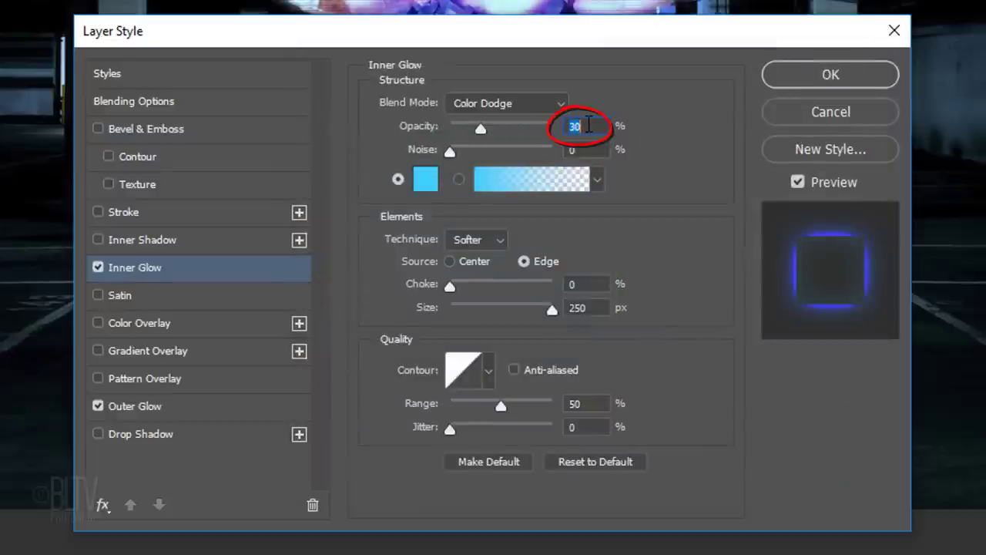
type("100")
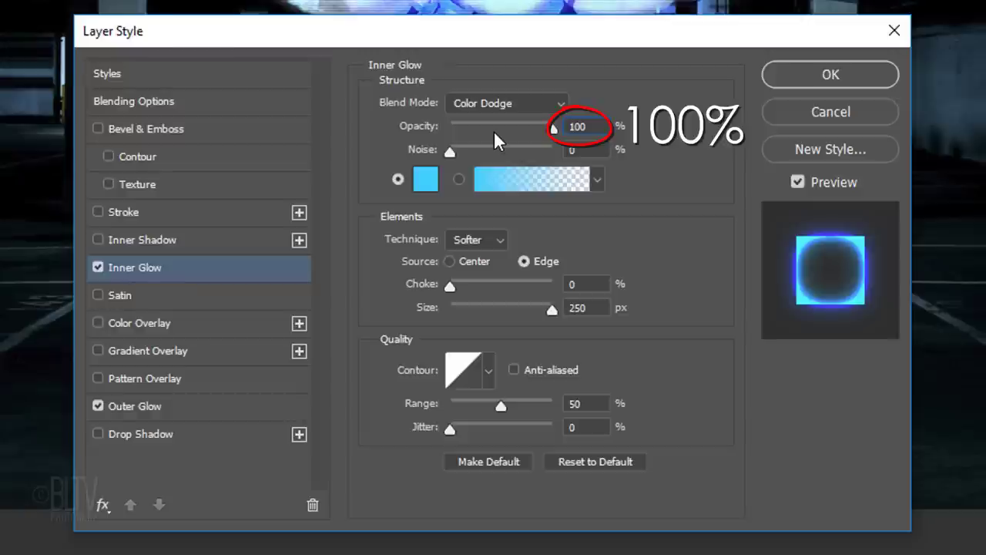
double_click(578, 308)
type("10")
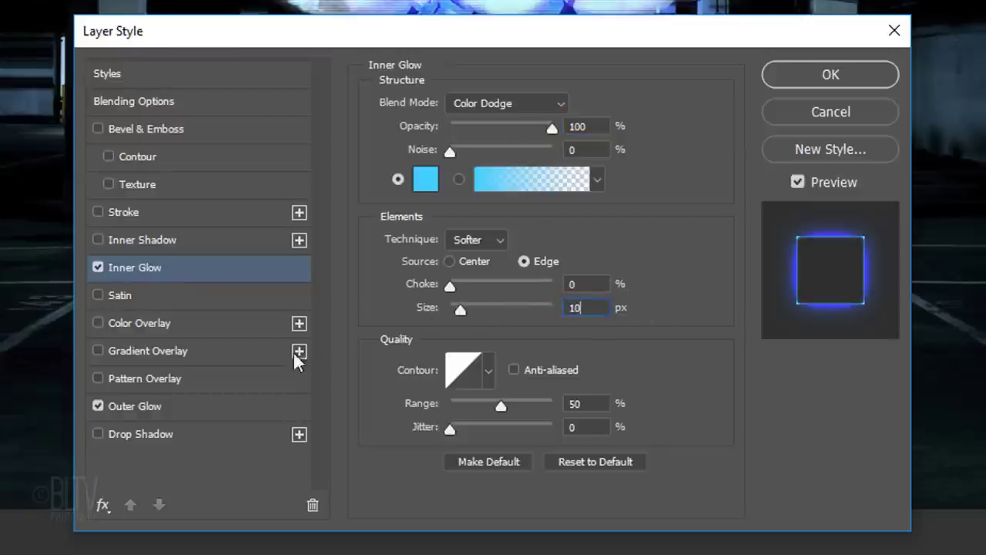
Set the same layer's Outer Glow colour to 607EFF and its opacity to 80%, keeping size 100 px, and apply the layer style
left_click(143, 406)
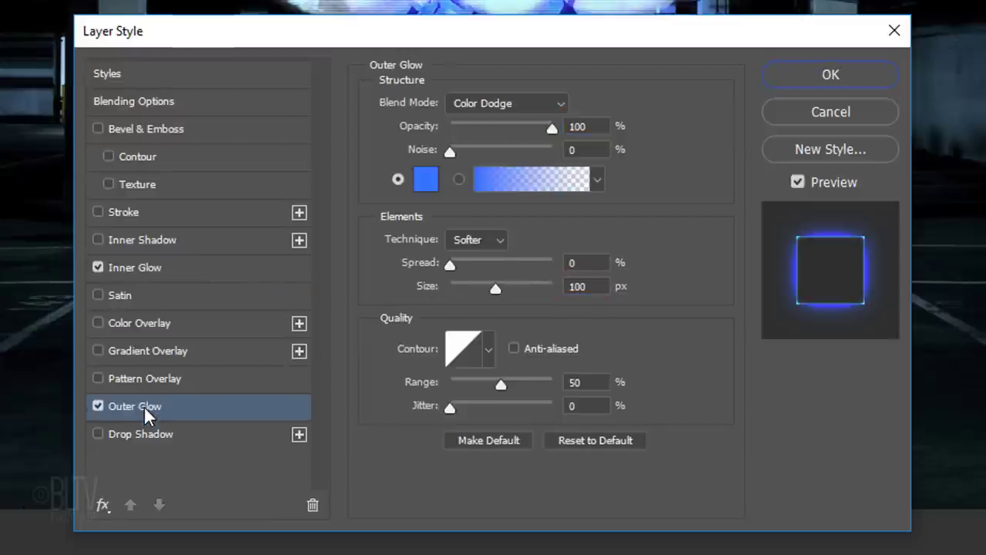
left_click(427, 185)
type("6")
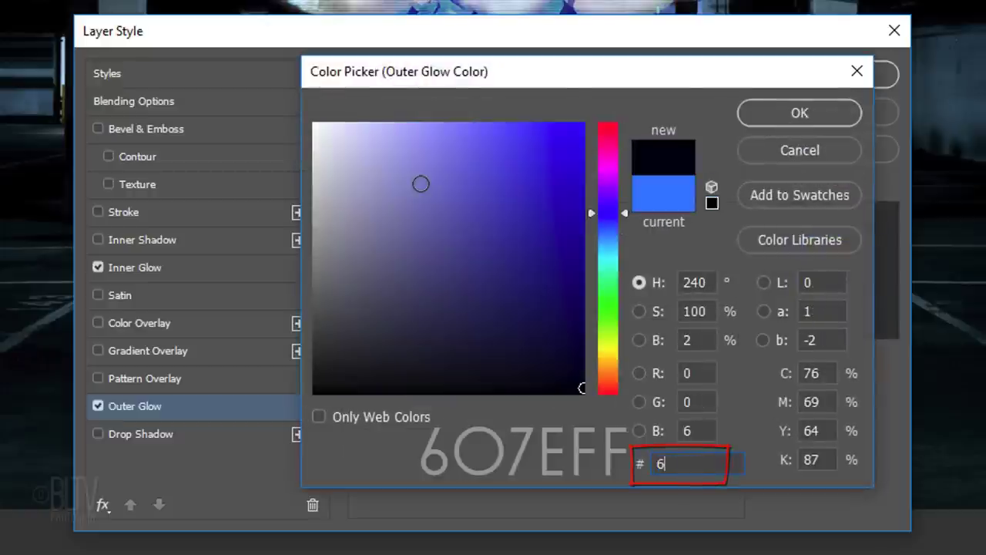
type("07")
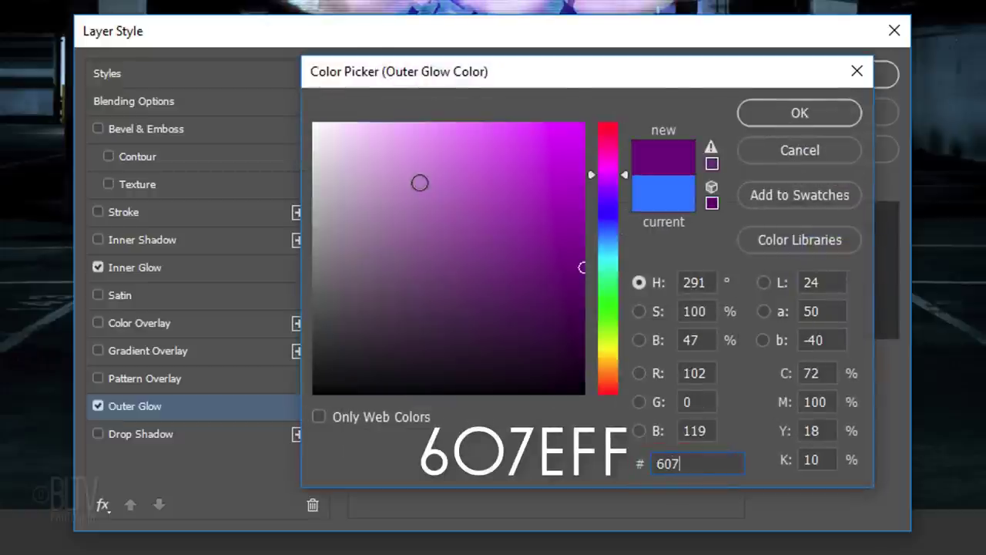
type("EF")
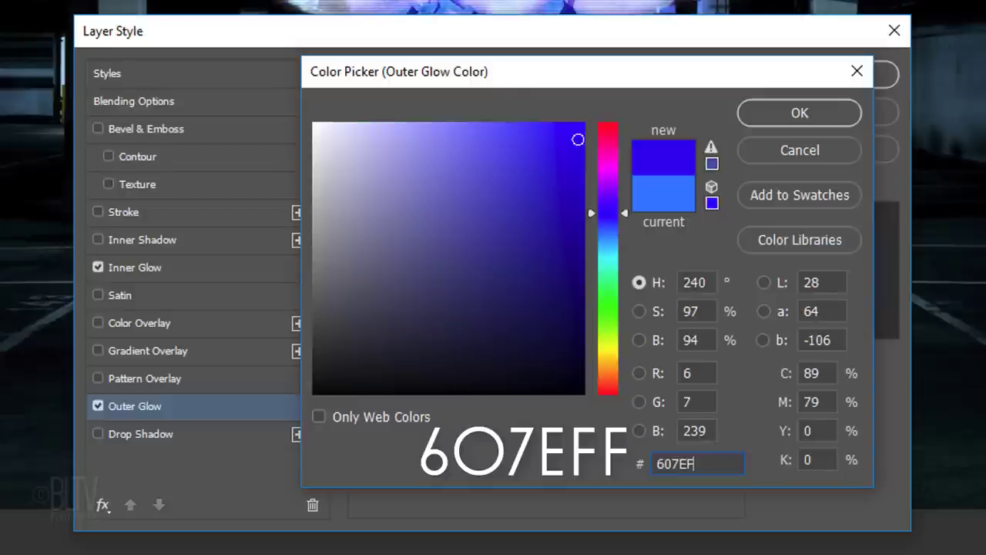
type("F")
left_click(796, 116)
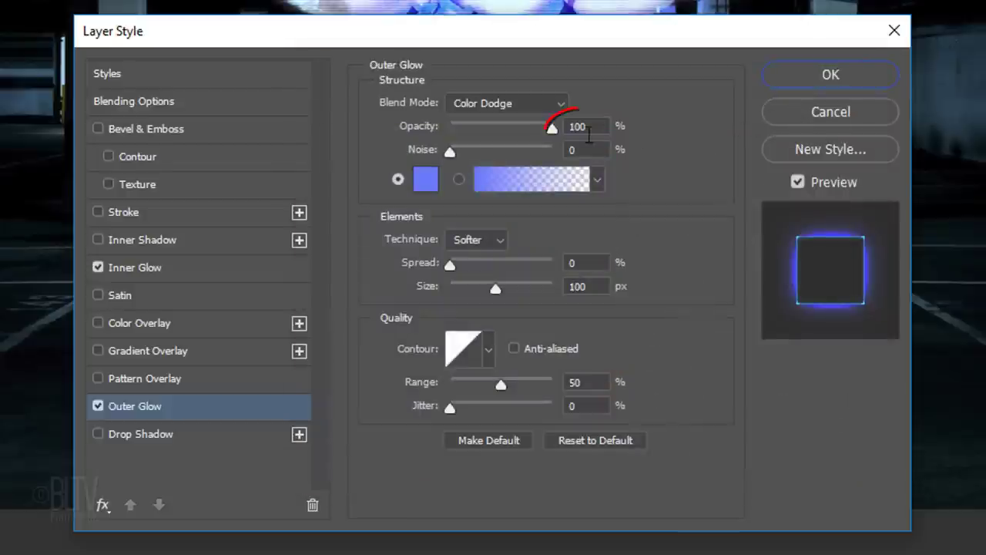
double_click(589, 131)
type("80")
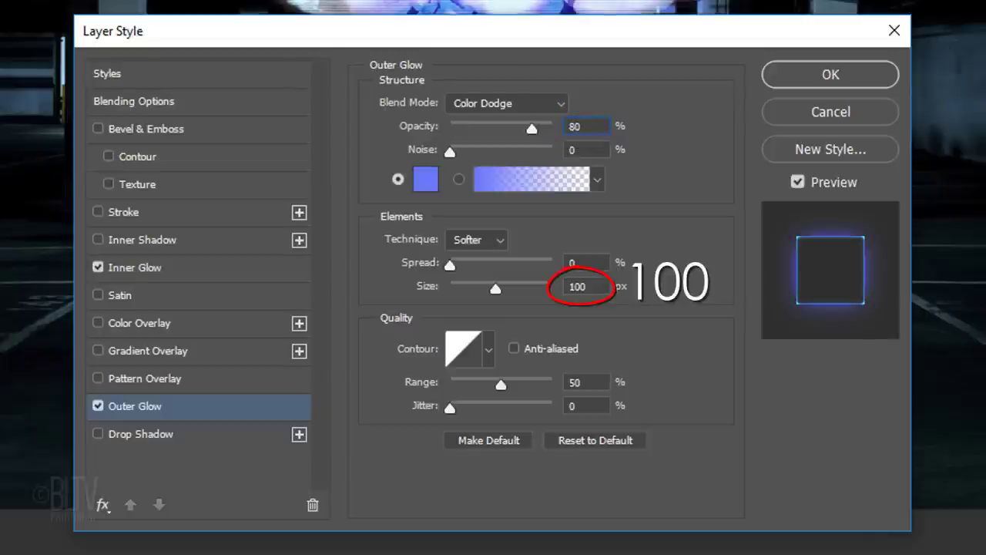
left_click(826, 82)
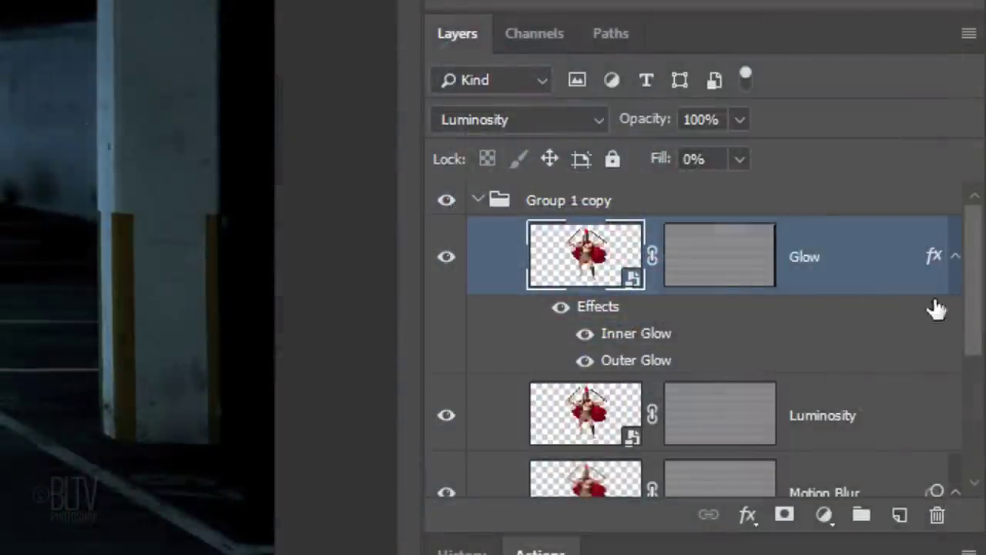
Hide the Smart Filters of the Motion Blur layer in the duplicated group, Group 1 copy
left_click_drag(976, 320, 964, 435)
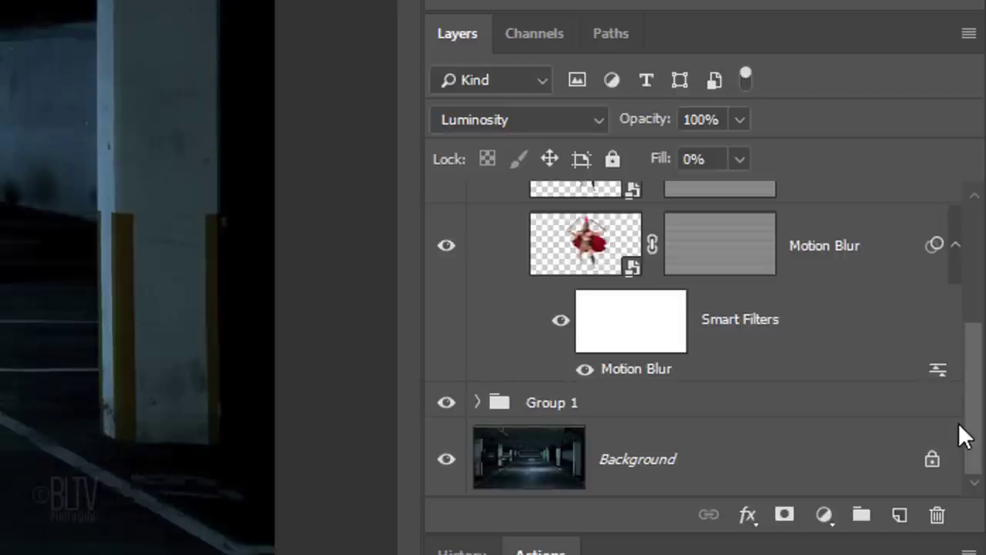
left_click(561, 324)
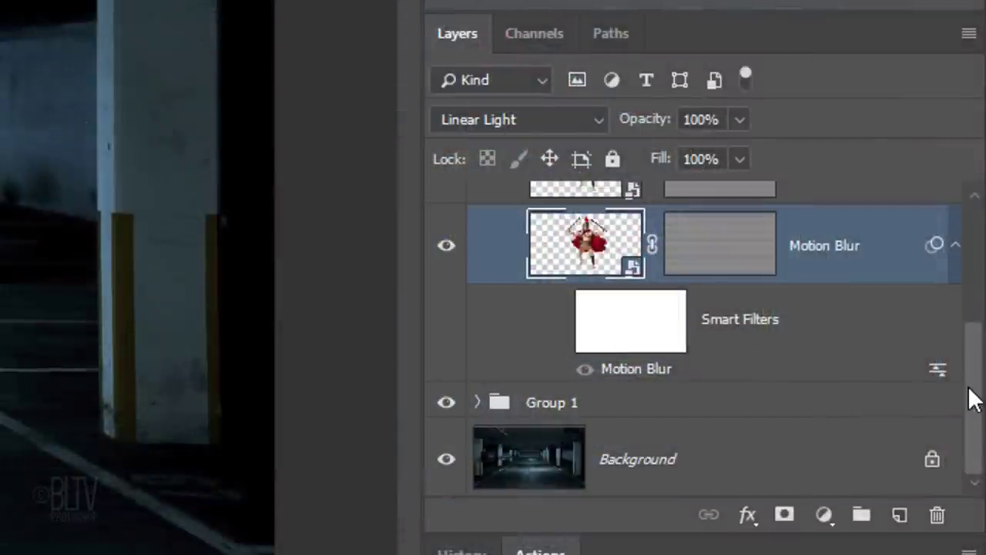
left_click_drag(969, 396, 982, 279)
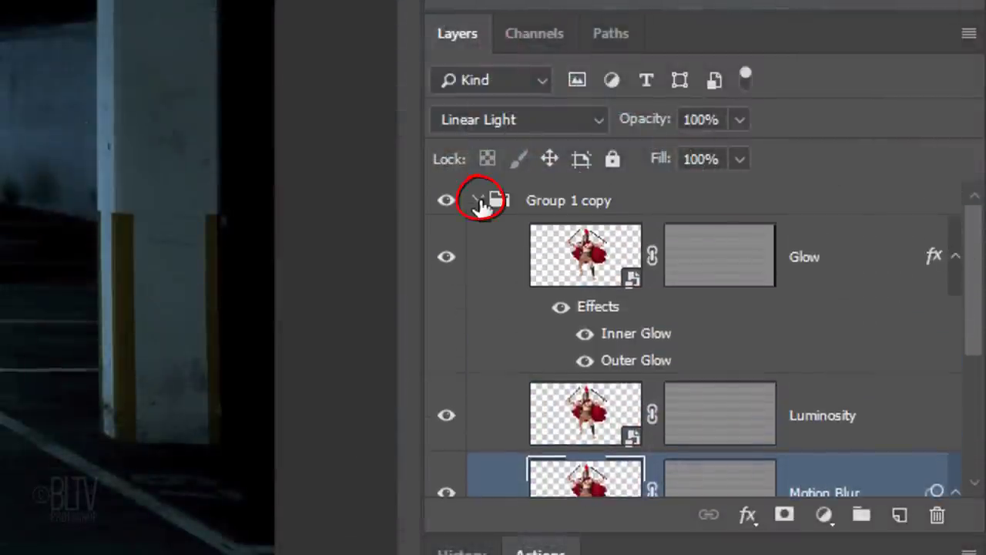
Collapse Group 1 copy, move it below Group 1 and set its opacity to 70%
left_click(478, 202)
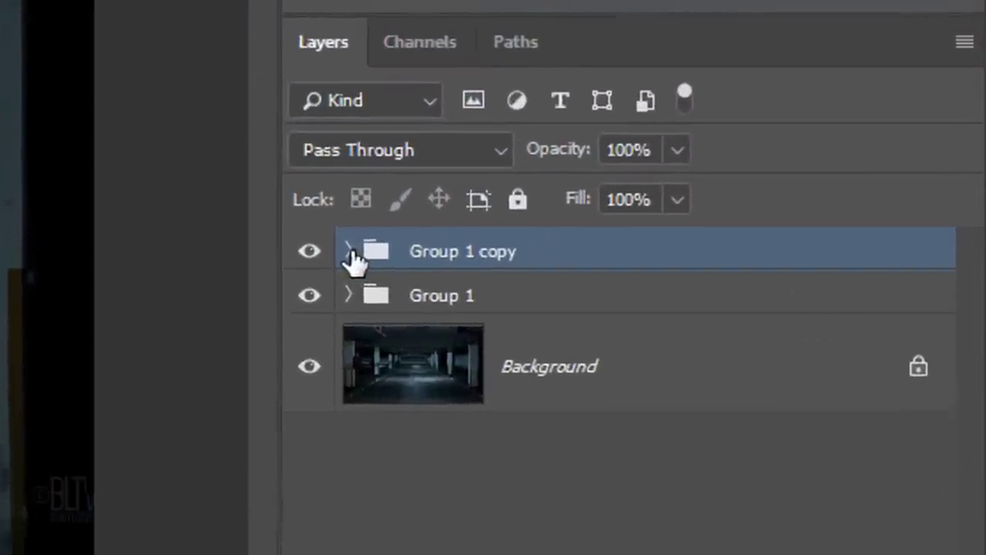
left_click_drag(508, 279, 497, 353)
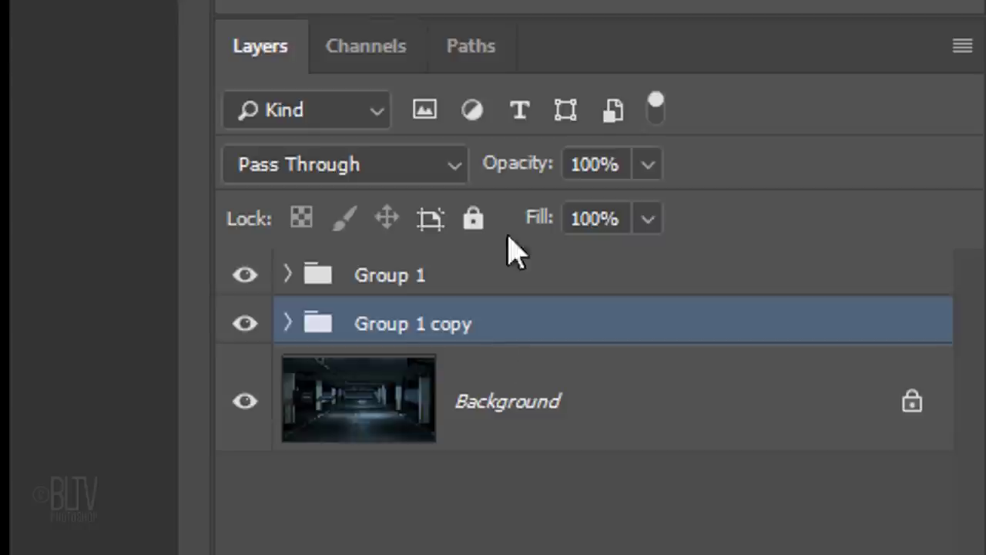
left_click(619, 164)
type("70")
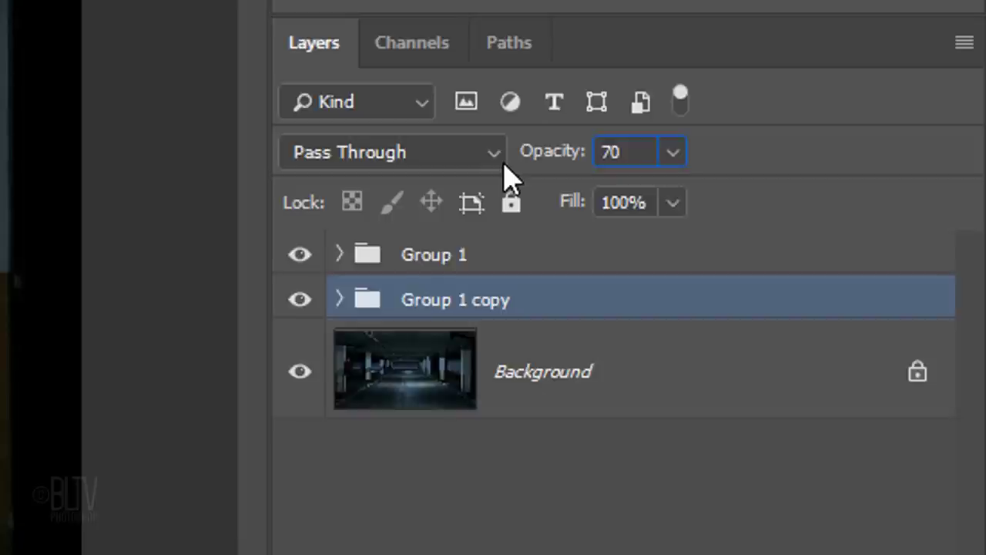
Group Group 1 and Group 1 copy together and add a Hue/Saturation adjustment layer clipped to the combined group
left_click(367, 258, "shift")
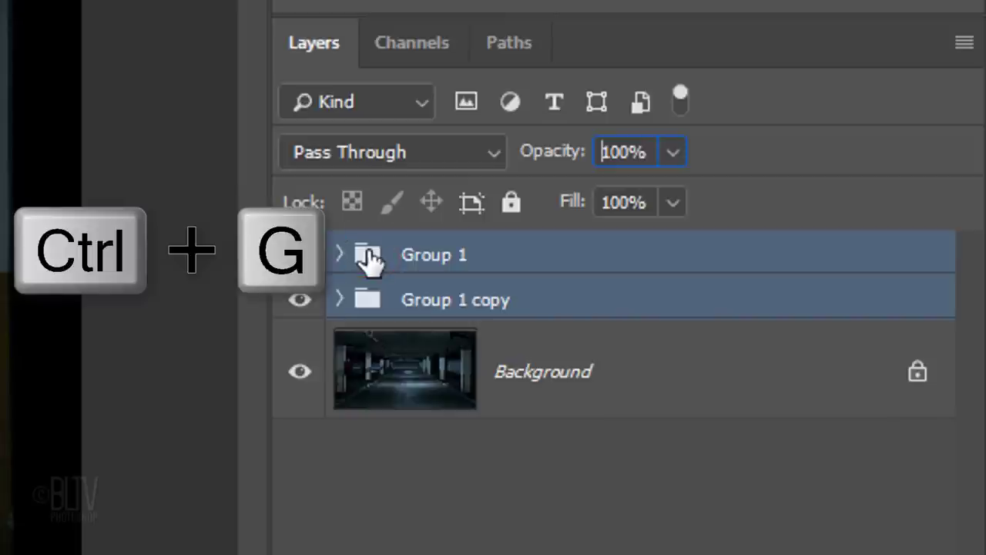
key("ctrl+g")
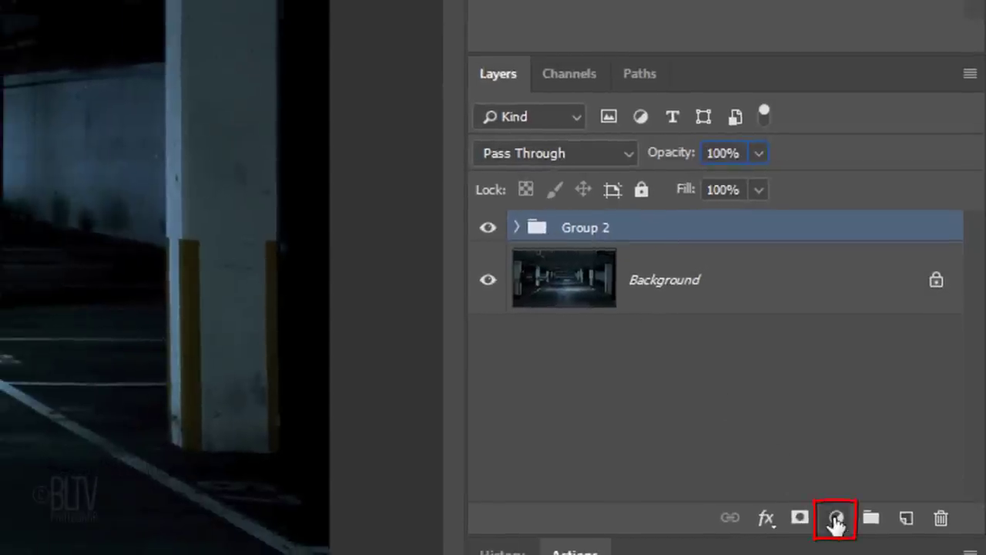
left_click(836, 519)
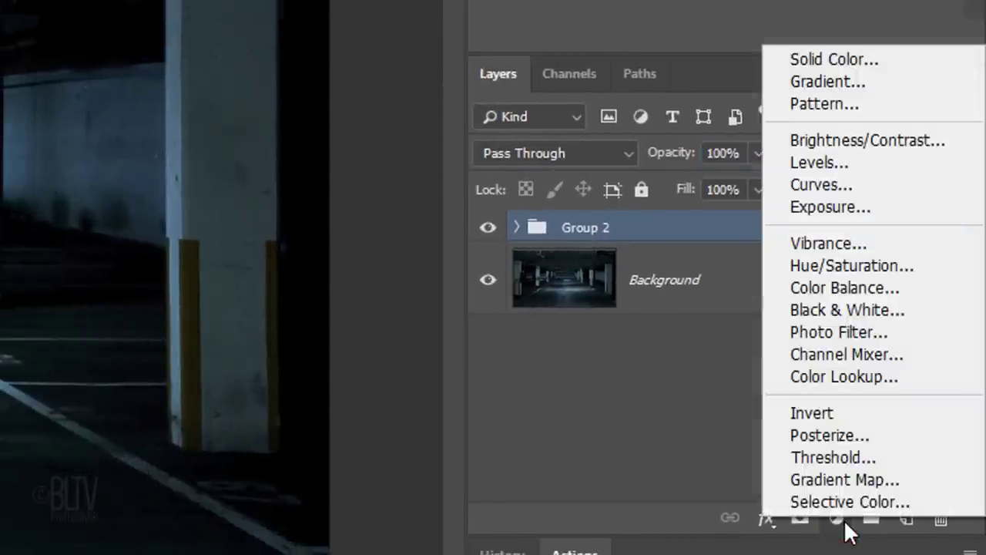
left_click(835, 268)
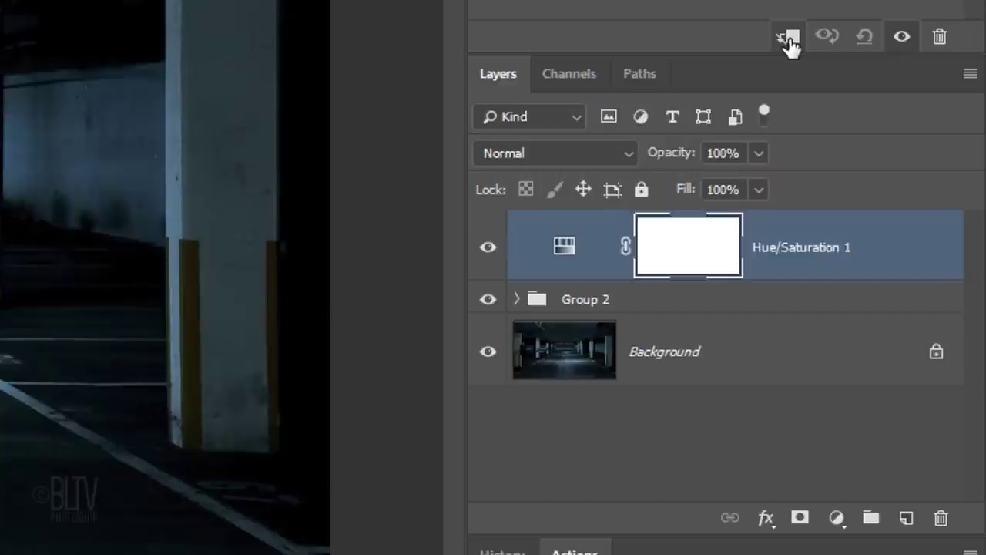
left_click(790, 39)
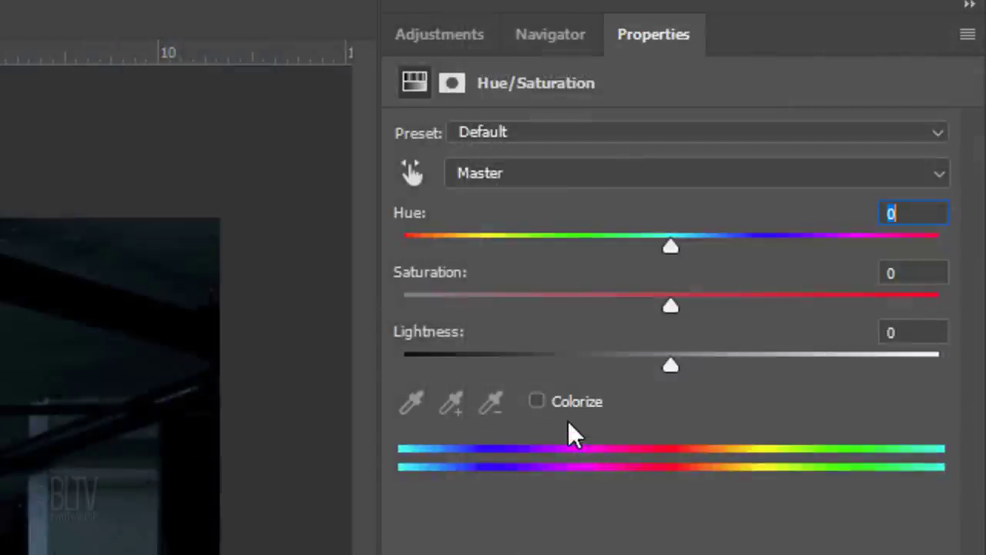
Enable Colorize in the Hue/Saturation adjustment and set Hue to 200 and Saturation to 100
left_click(537, 402)
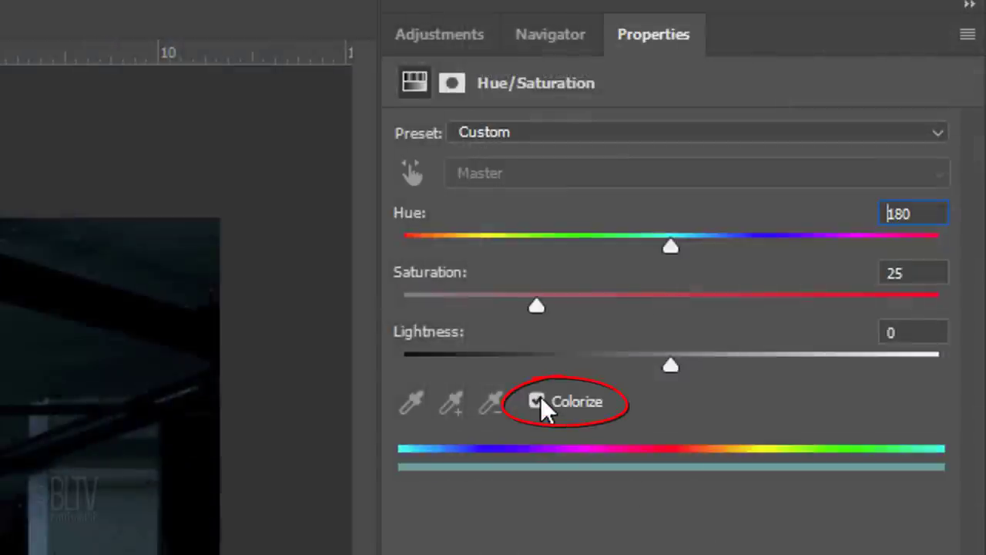
double_click(898, 222)
type("200")
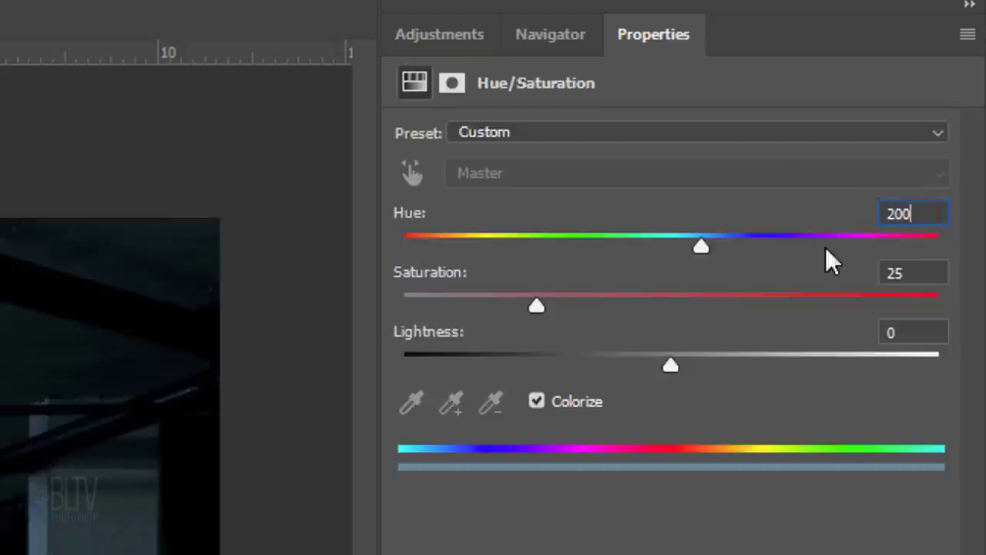
double_click(898, 273)
type("100")
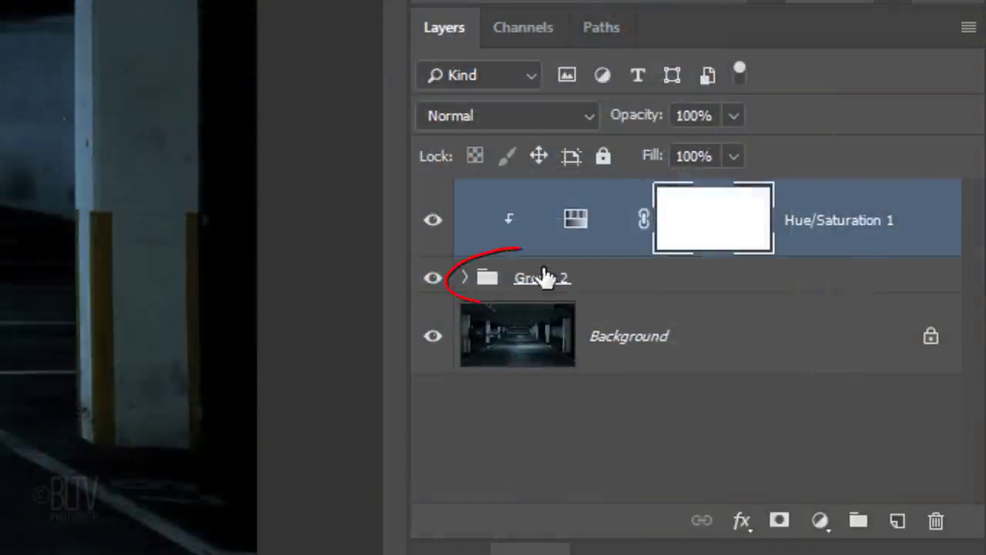
Add a layer mask to Group 2 and paint black across the gladiator's feet with a large soft brush at 0% hardness
left_click(542, 280)
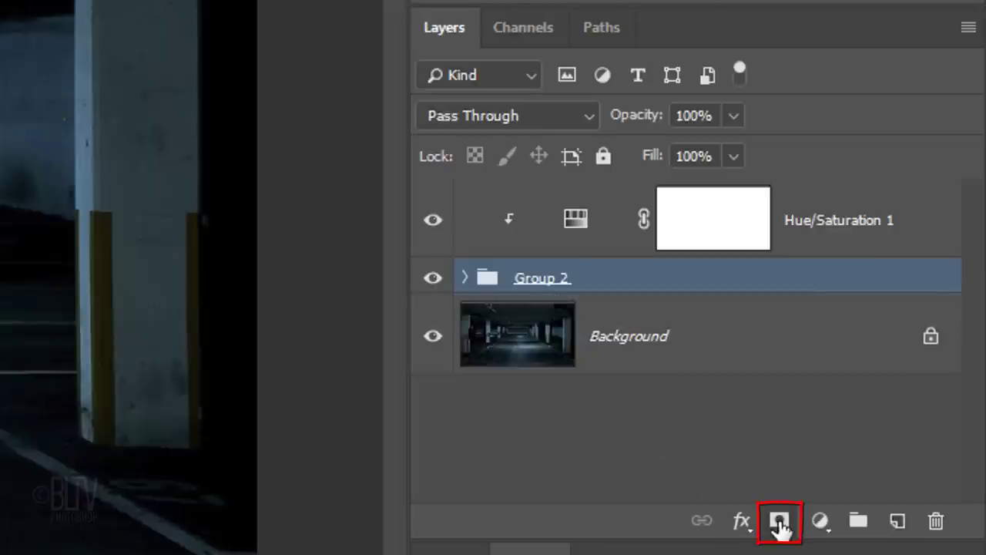
left_click(779, 522)
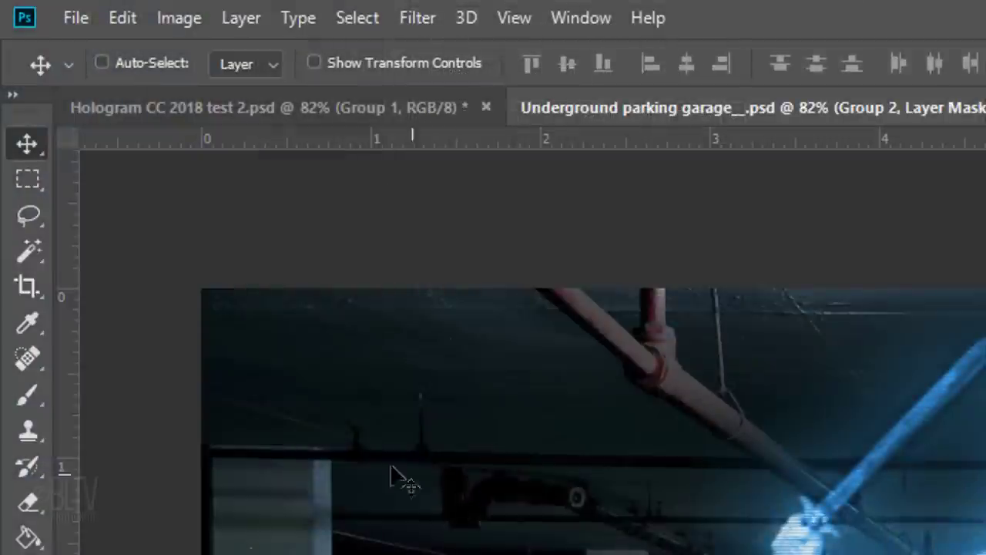
left_click_drag(40, 397, 106, 393)
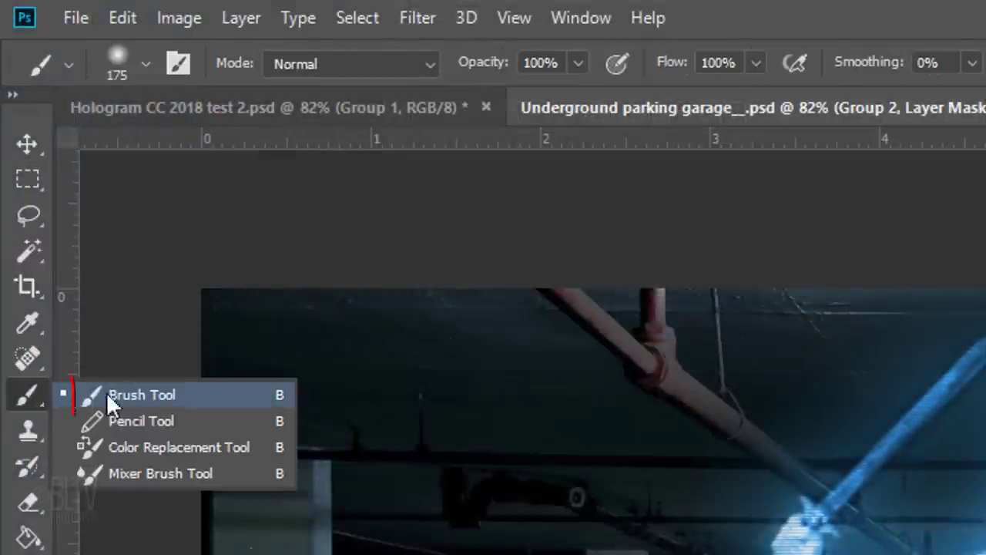
left_click(150, 391)
left_click(145, 64)
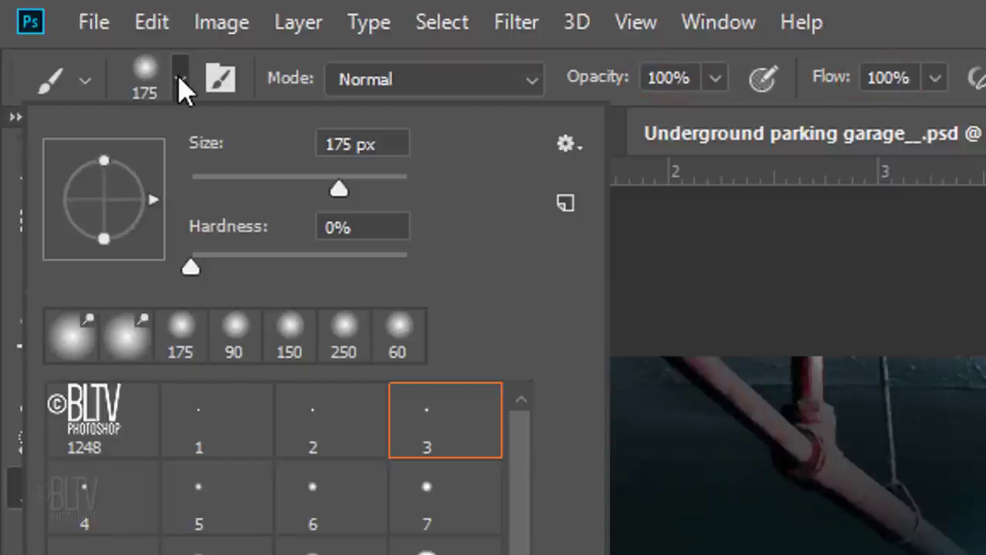
left_click(181, 81)
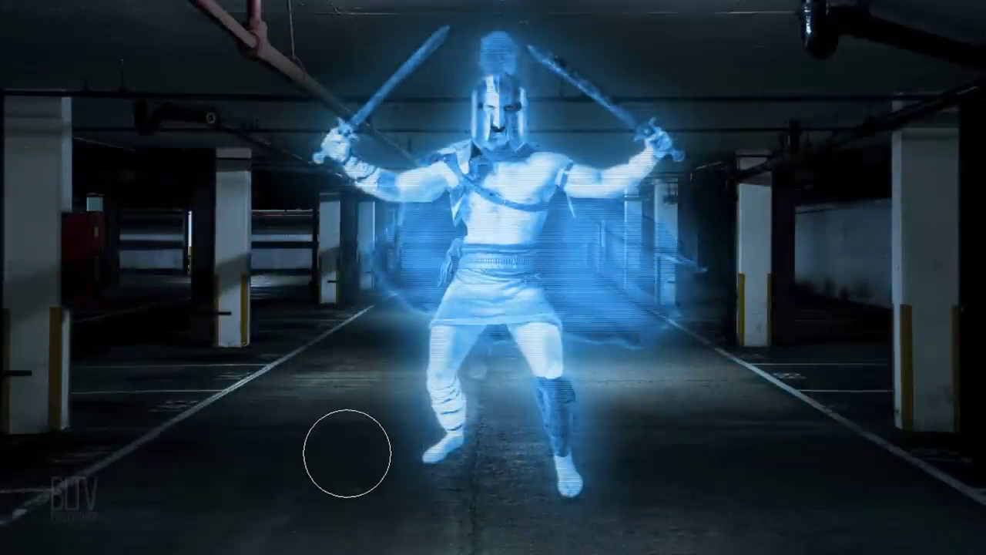
key("Caps_Lock")
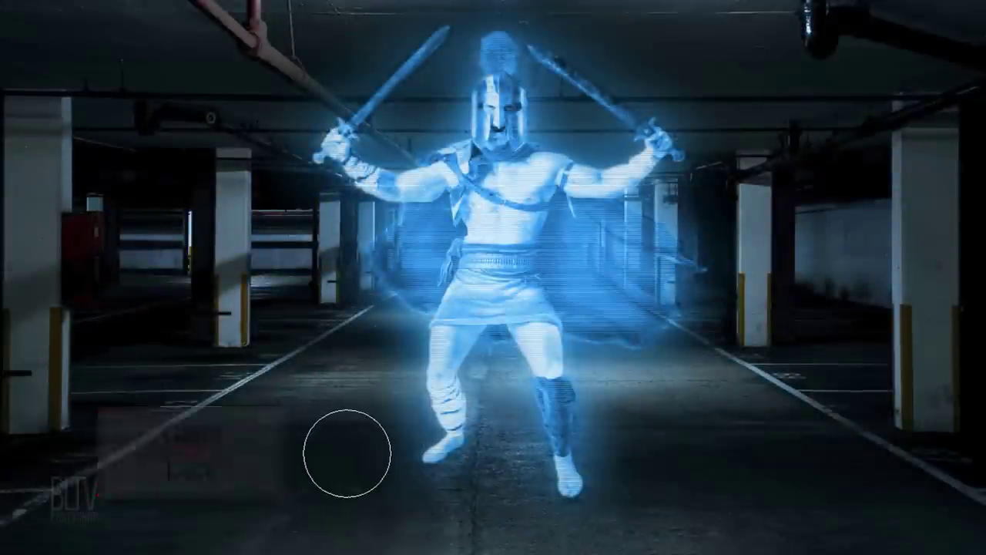
key("bracketright")
key("bracketleft")
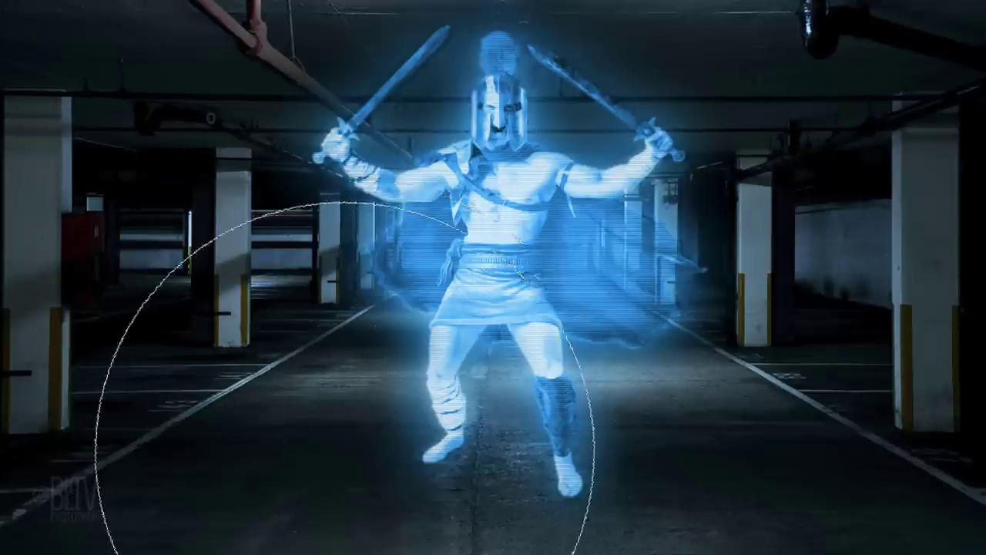
left_click_drag(374, 491, 714, 473)
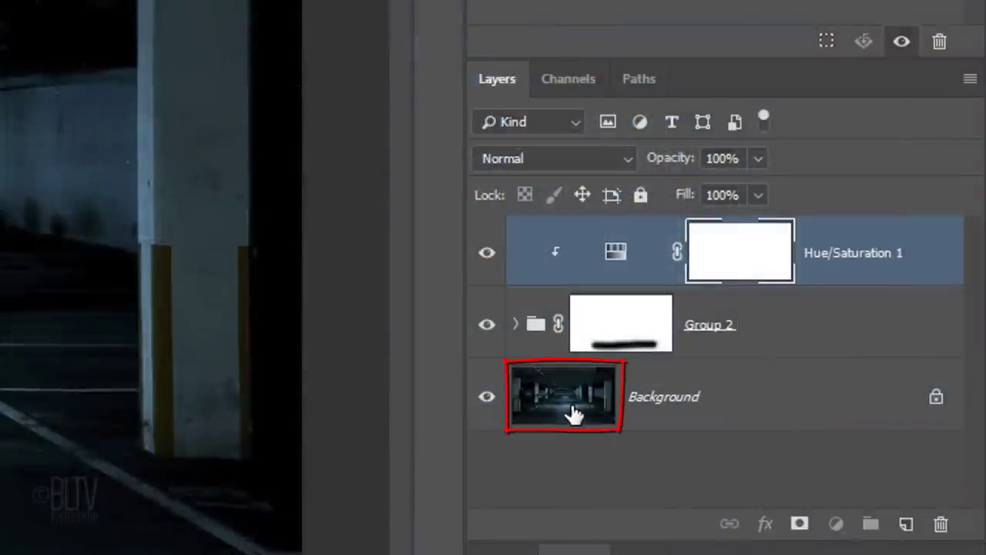
Duplicate the Background layer and add a Levels adjustment layer clipped to the copy
left_click(574, 414)
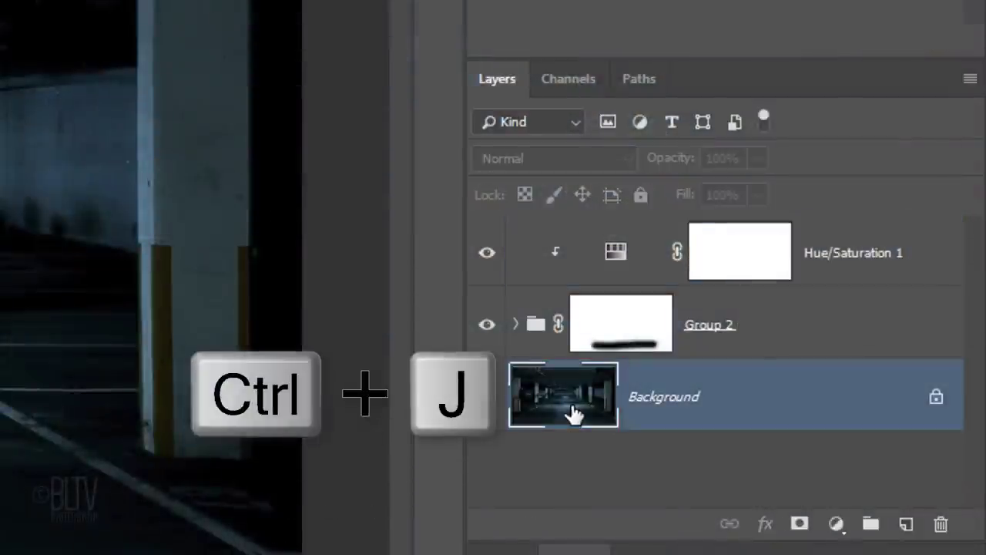
key("ctrl+j")
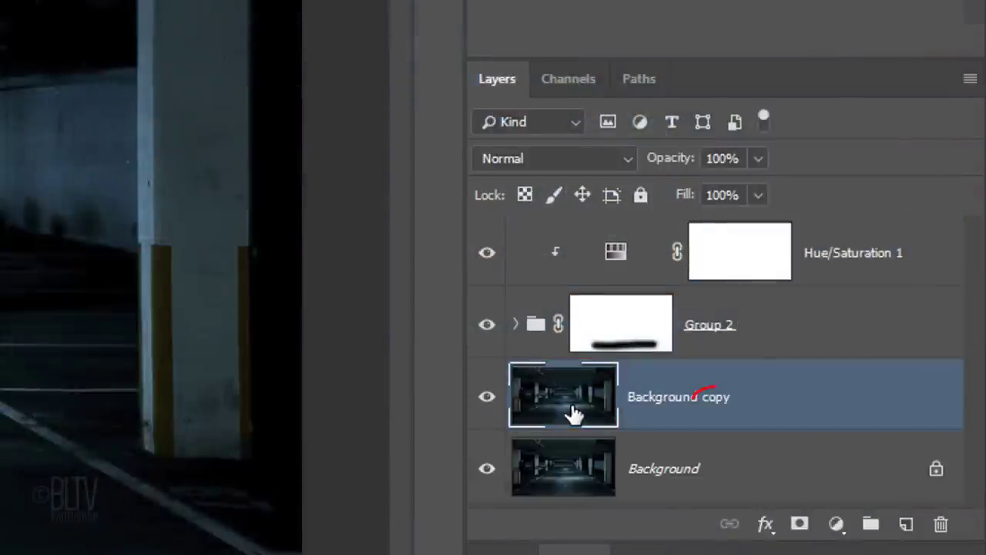
left_click(837, 526)
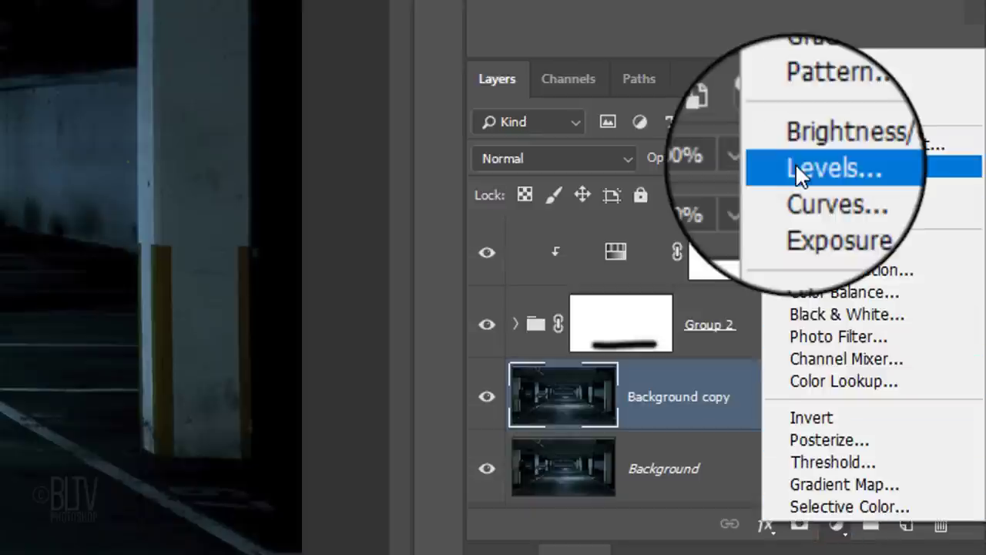
left_click(797, 166)
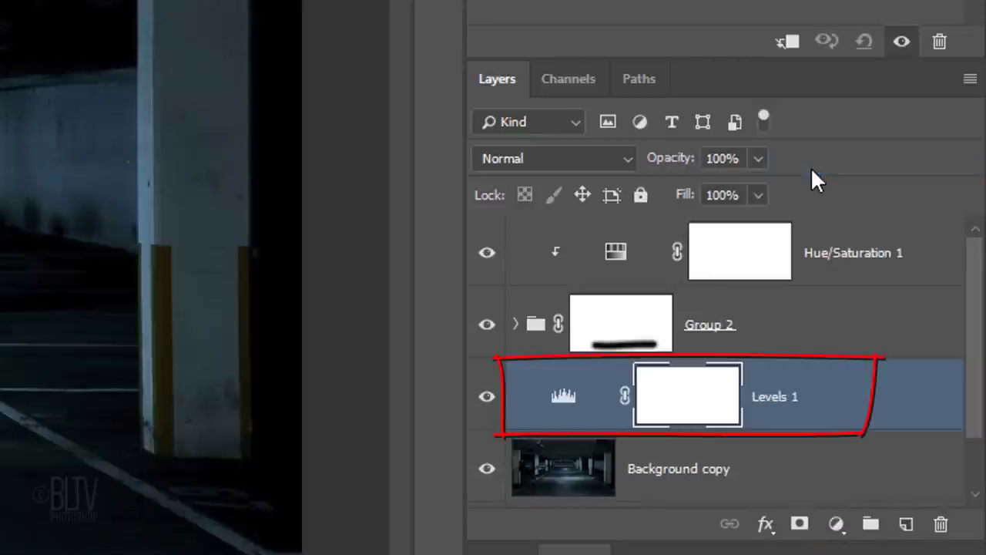
left_click(790, 45)
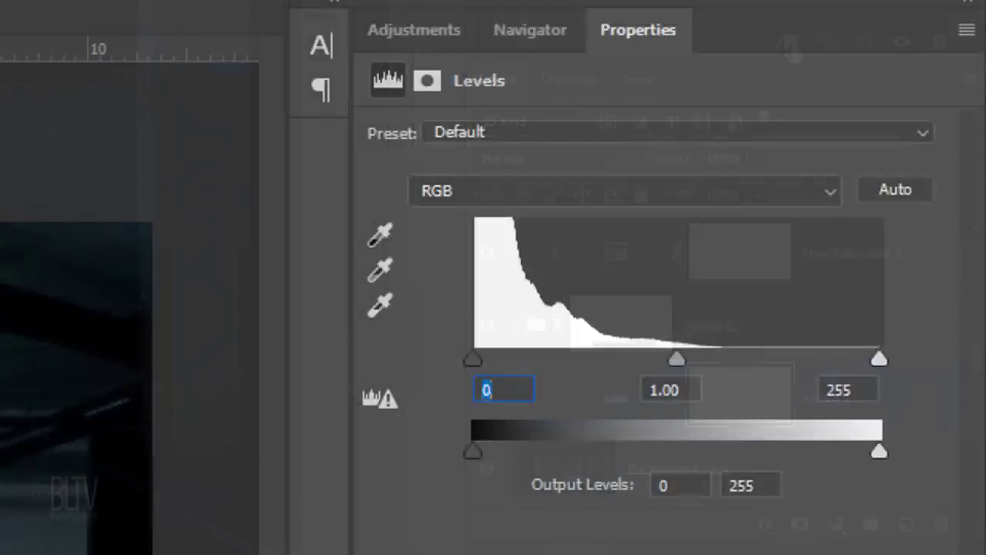
Set the Levels white input value to 107 and invert the adjustment's layer mask
left_click(847, 390)
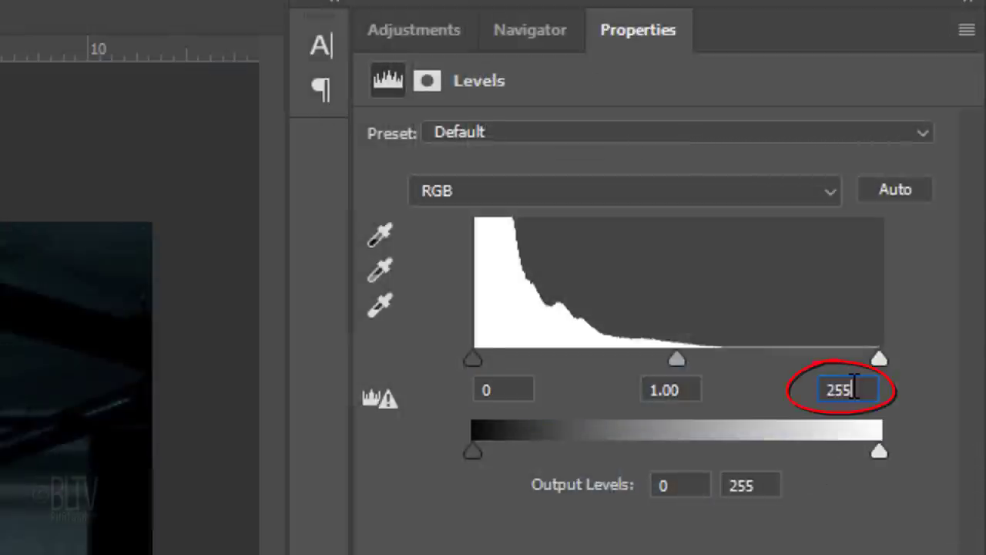
type("107")
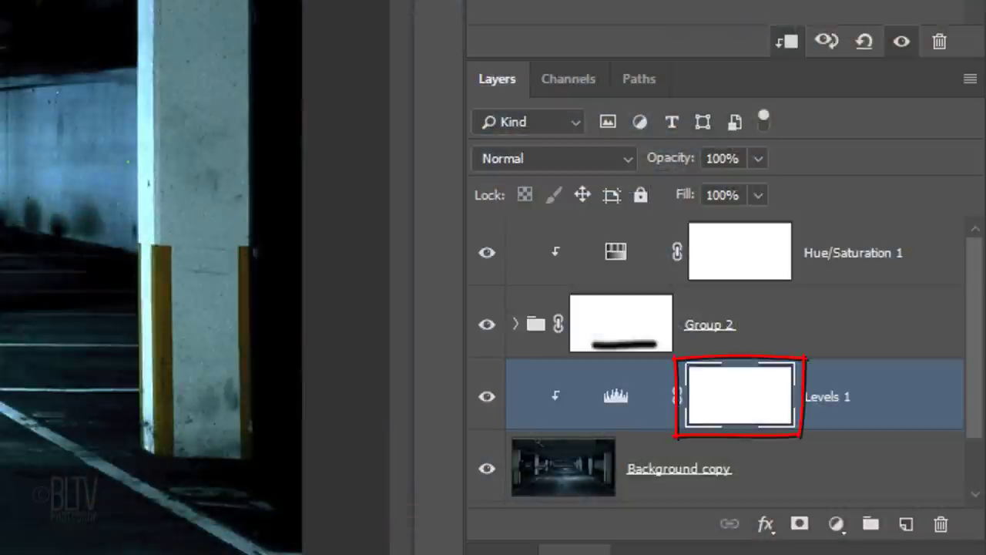
key("ctrl+i")
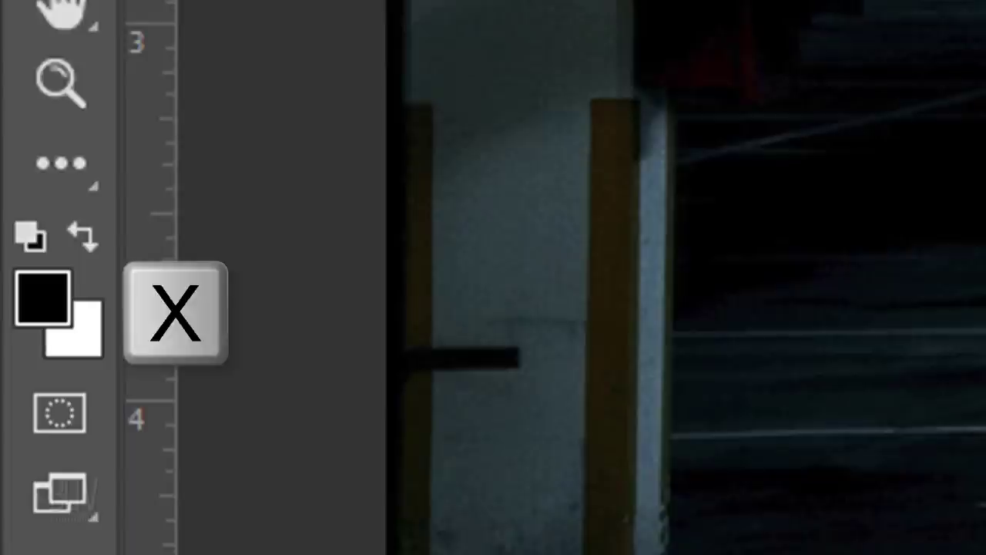
Paint white on the Levels mask to light the floor beneath the gladiator's feet, trimming the spill around it with black
key("x")
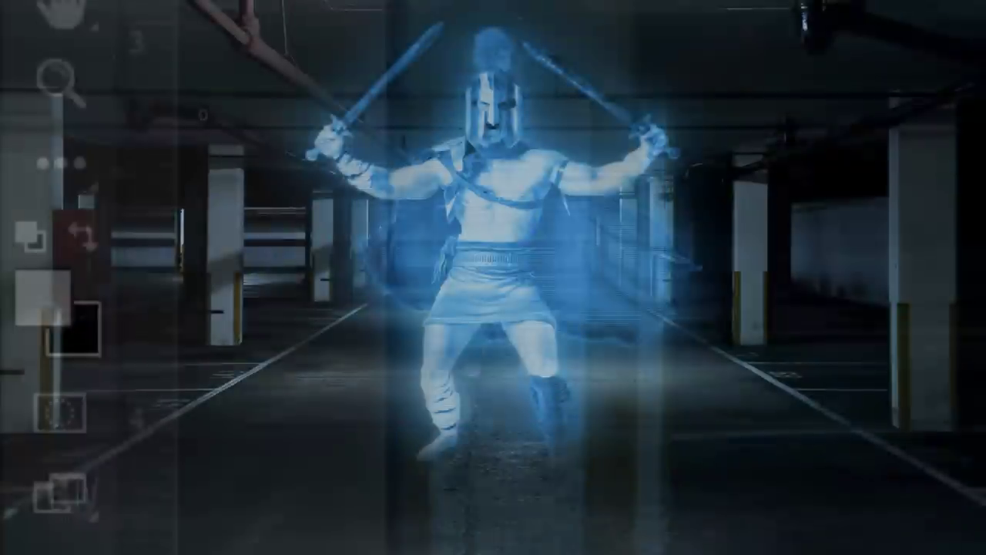
key("bracketright")
key("bracketleft")
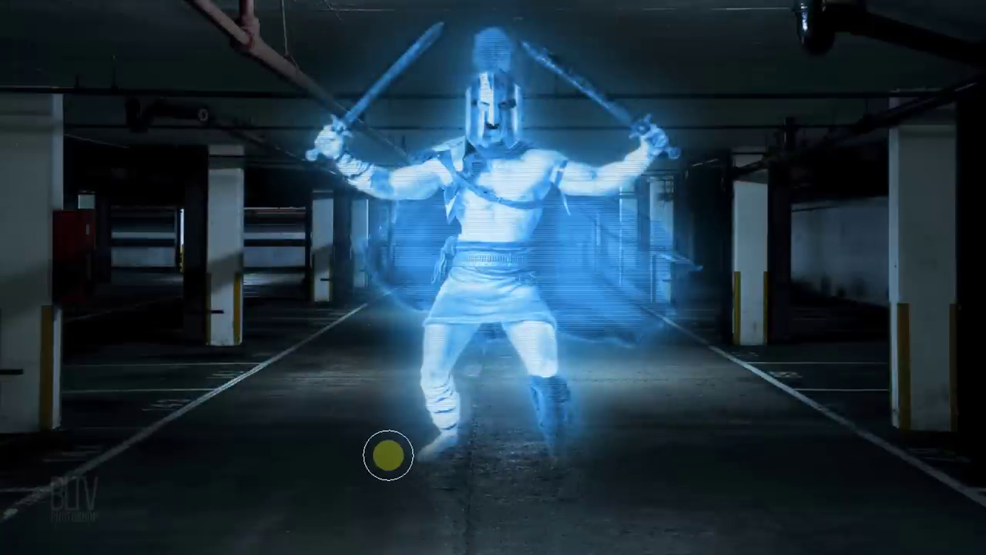
mouse_move(388, 456)
left_mouse_down()
mouse_move(627, 463)
mouse_move(525, 460)
mouse_move(577, 458)
left_mouse_up()
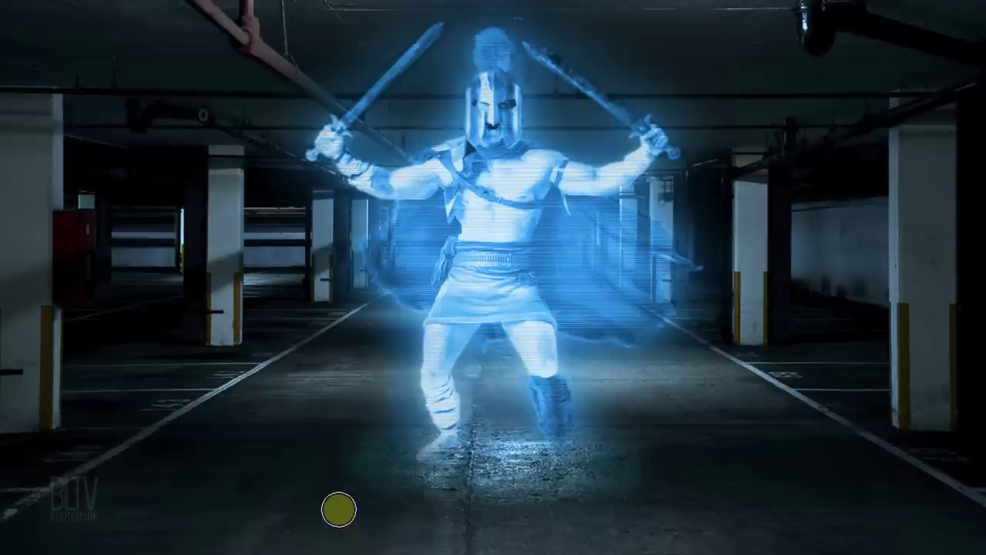
key("x")
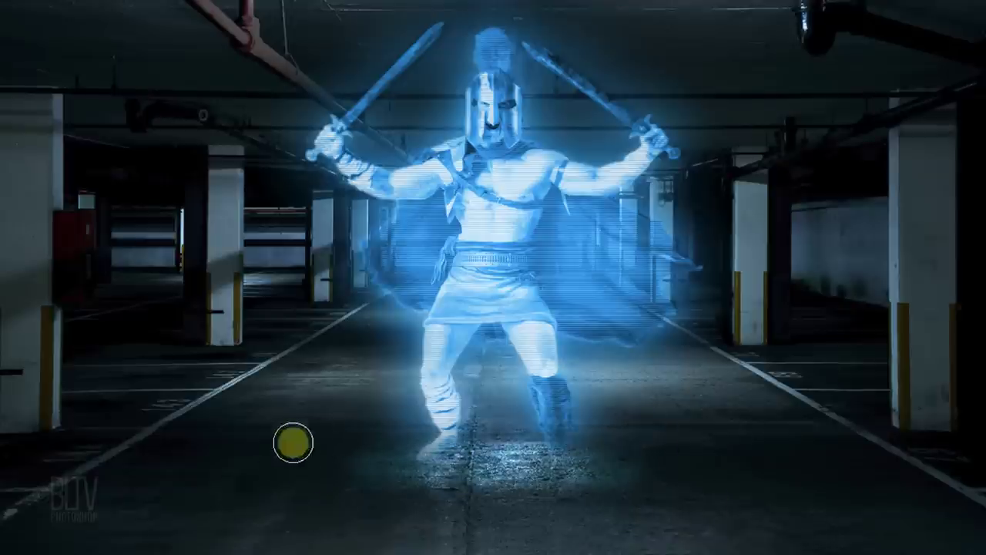
left_click(432, 420)
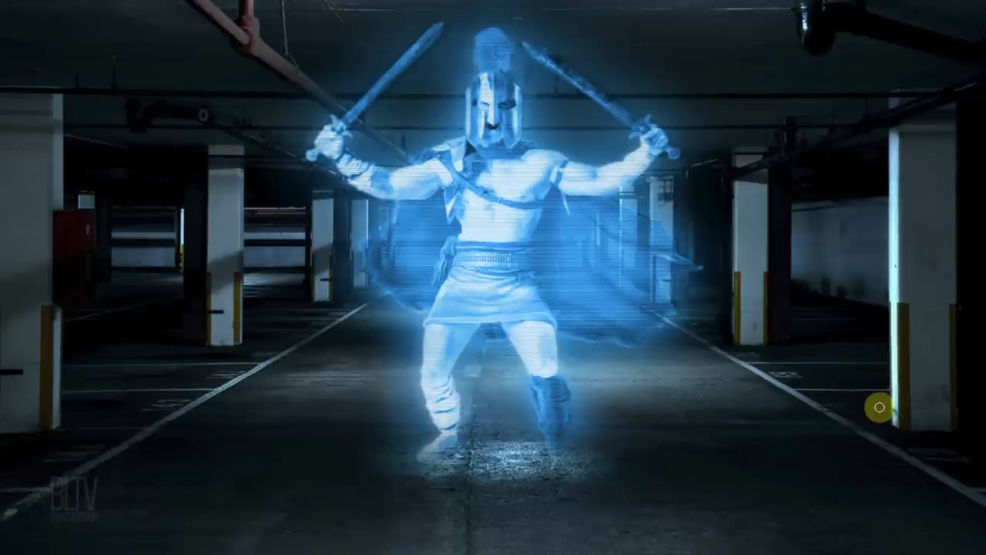
Paint straight vertical strokes of light down the pillars on both sides of the gladiator on the Levels mask
left_click(54, 106)
left_click(56, 423, "shift")
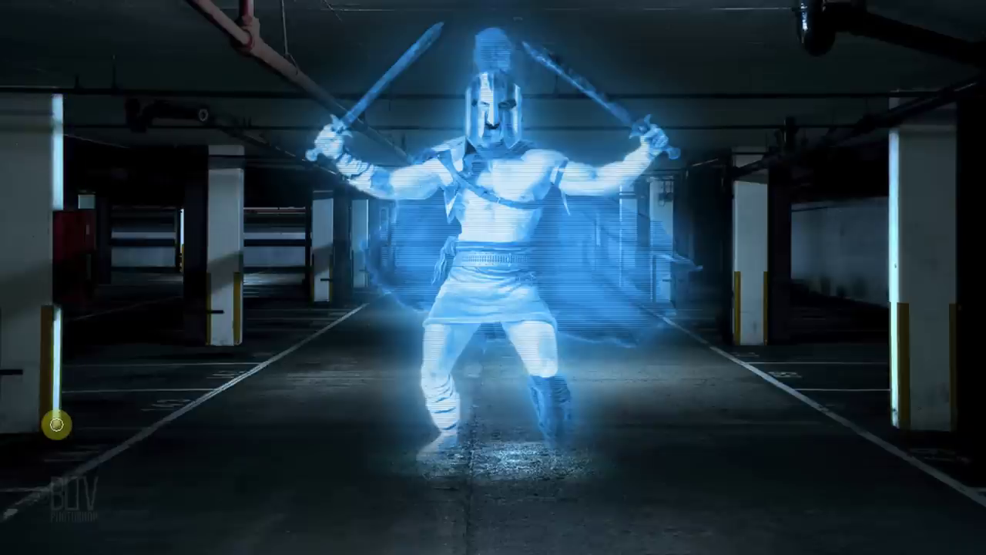
left_click(225, 178)
left_click(225, 329, "shift")
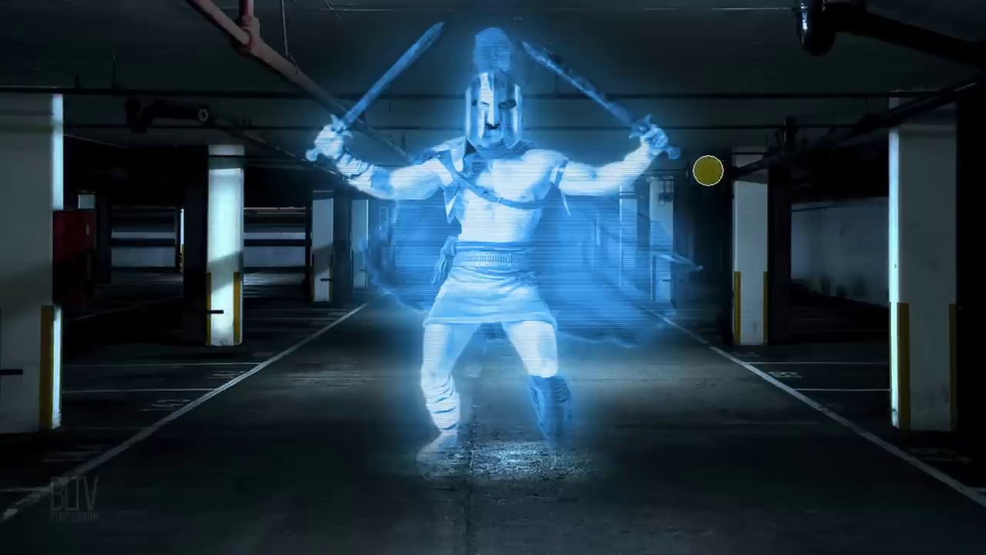
left_click(750, 161)
left_click(752, 332, "shift")
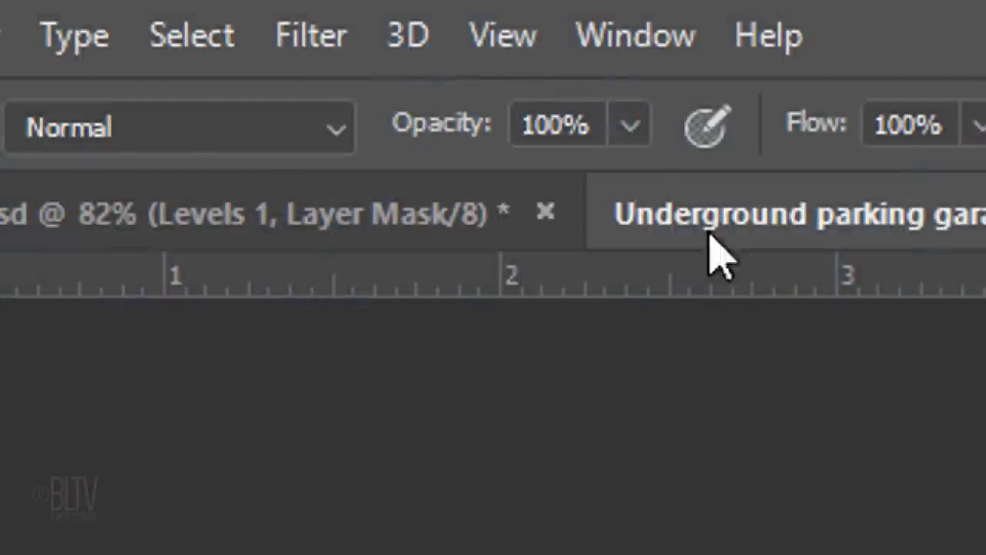
Lower the brush opacity to 47% and refine the light on the pillars in the Levels mask, including touch-ups in black
left_click_drag(631, 125, 499, 197)
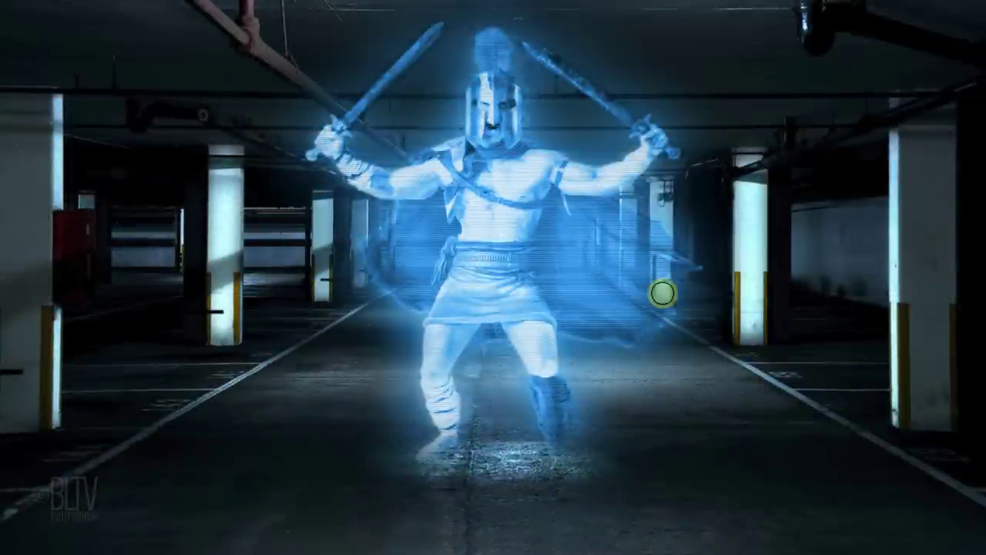
key("x")
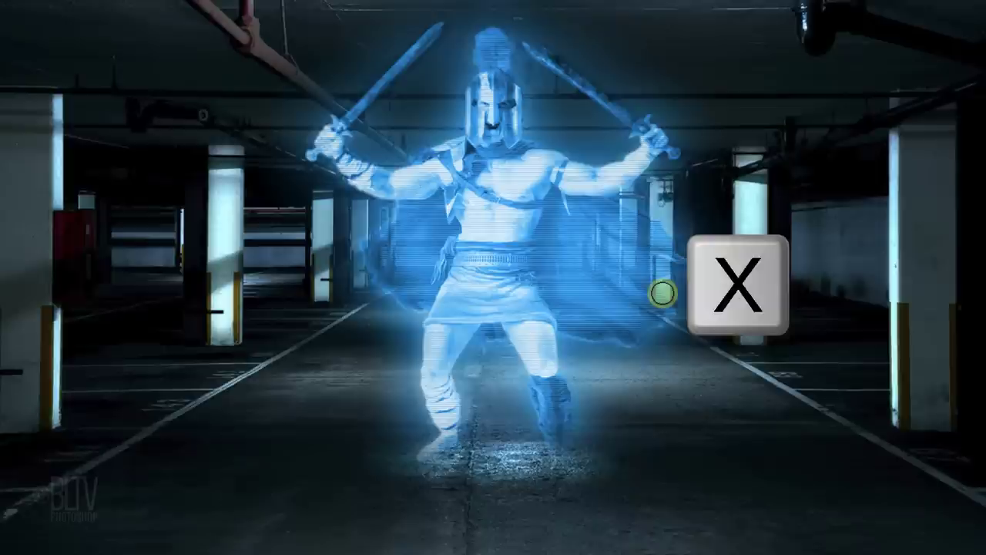
mouse_move(224, 159)
left_mouse_down()
mouse_move(216, 417)
mouse_move(220, 354)
mouse_move(246, 306)
mouse_move(85, 156)
mouse_move(65, 161)
mouse_move(46, 415)
mouse_move(82, 388)
mouse_move(529, 211)
mouse_move(740, 175)
mouse_move(722, 446)
mouse_move(761, 318)
mouse_move(854, 249)
mouse_move(876, 78)
mouse_move(884, 423)
mouse_move(860, 300)
left_mouse_up()
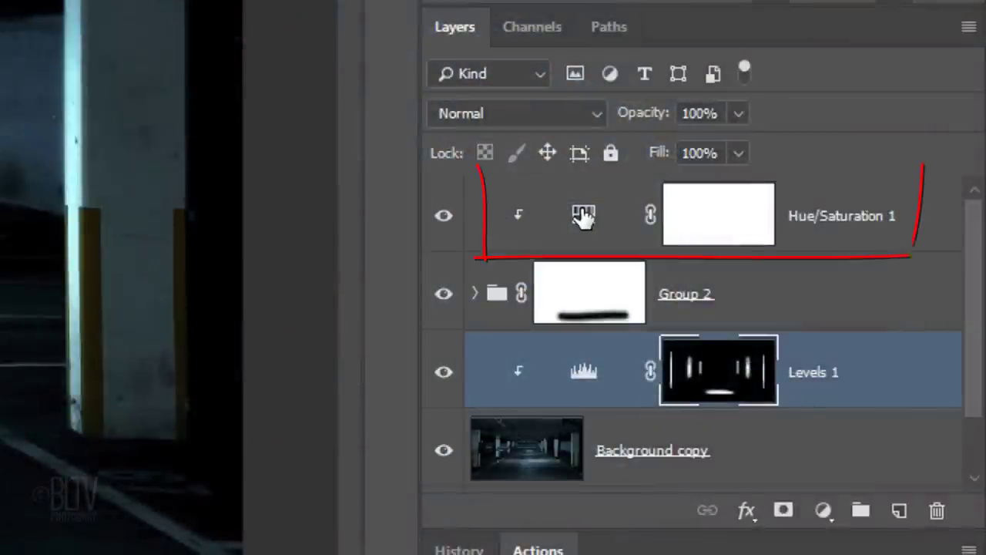
Add a new layer above the Hue/Saturation adjustment and set its blend mode to Overlay
left_click(583, 218)
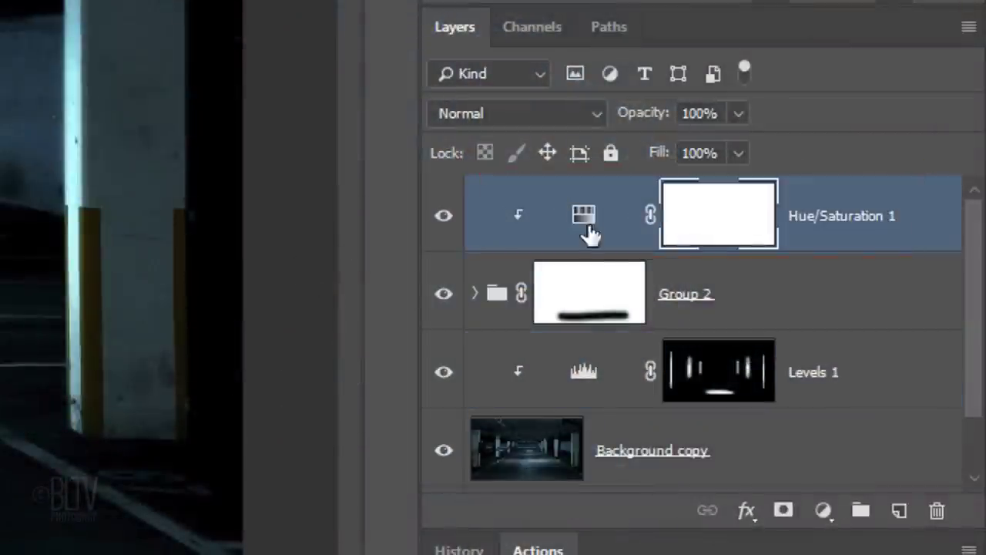
left_click(900, 512)
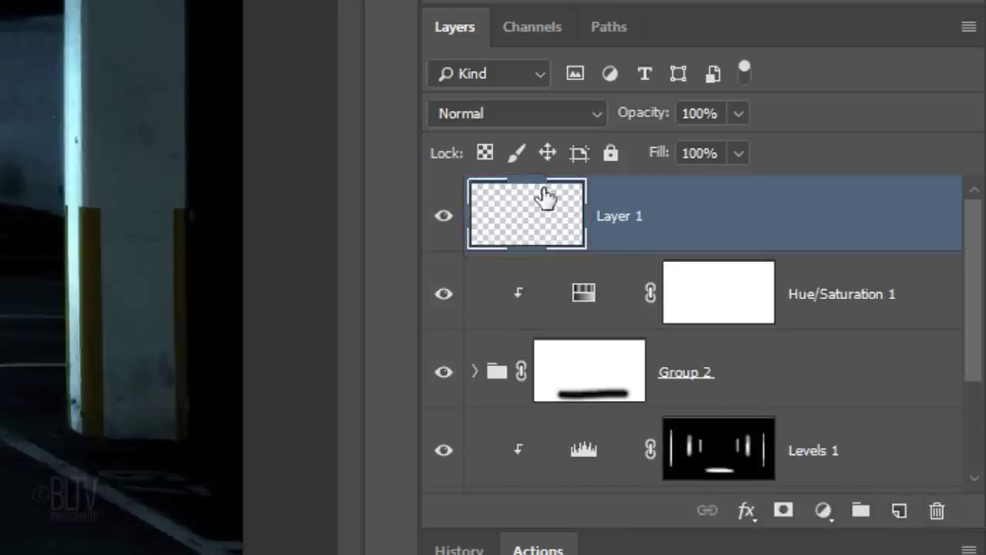
left_click(496, 113)
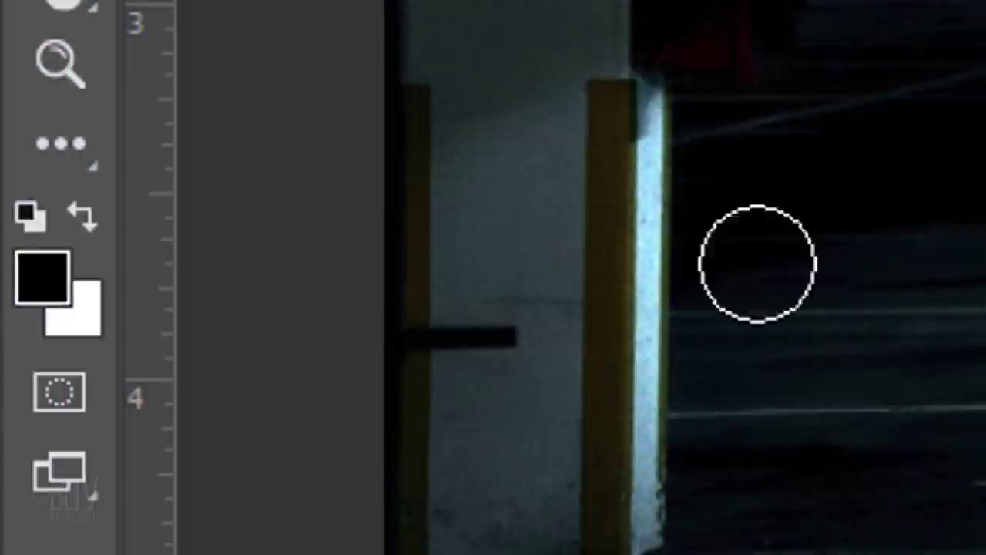
Paint white at 100% brush opacity across the floor under the gladiator's feet on the Overlay layer
left_click(84, 216)
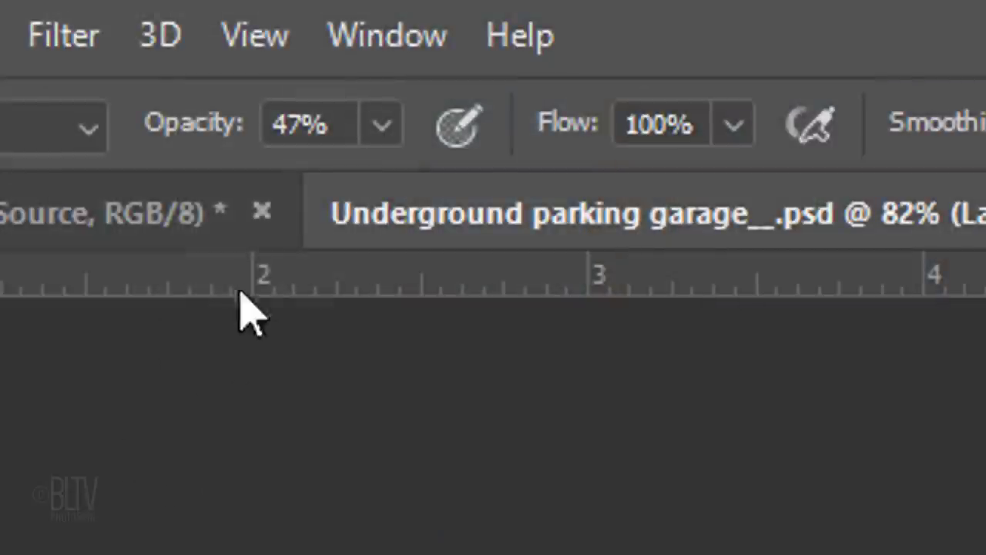
left_click(356, 128)
key("BackSpace")
key("BackSpace")
key("BackSpace")
type("100")
key("Return")
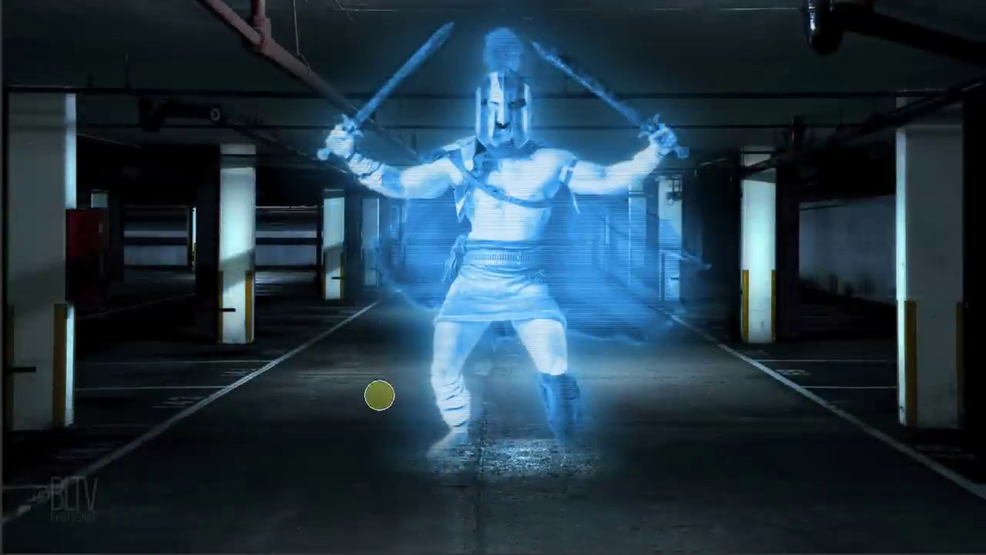
mouse_move(403, 452)
left_mouse_down()
mouse_move(738, 456)
mouse_move(392, 451)
mouse_move(403, 460)
mouse_move(732, 455)
left_mouse_up()
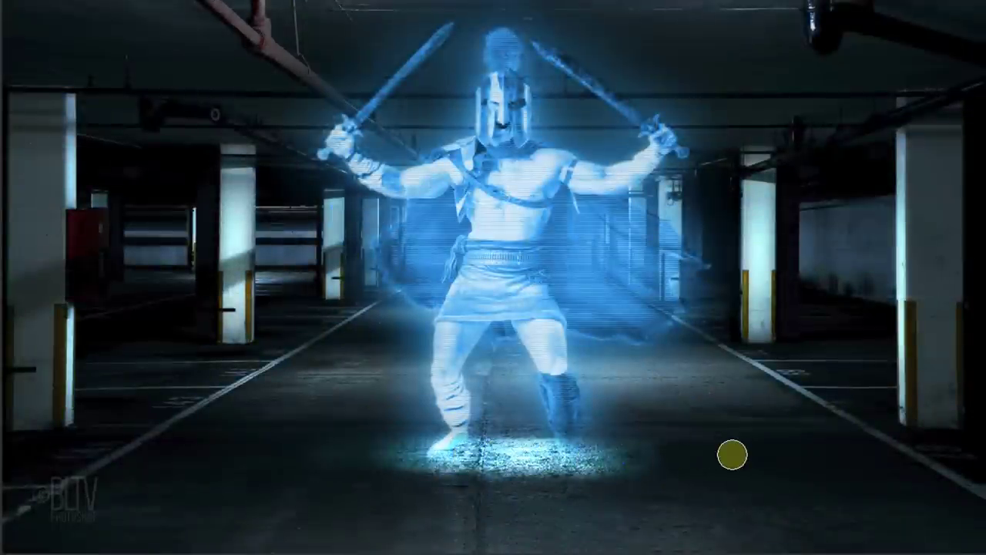
Duplicate the Overlay light layer and give the copy an Outer Glow with Color Dodge, colour 7585cc, 80% opacity and 100 px size
key("ctrl+j")
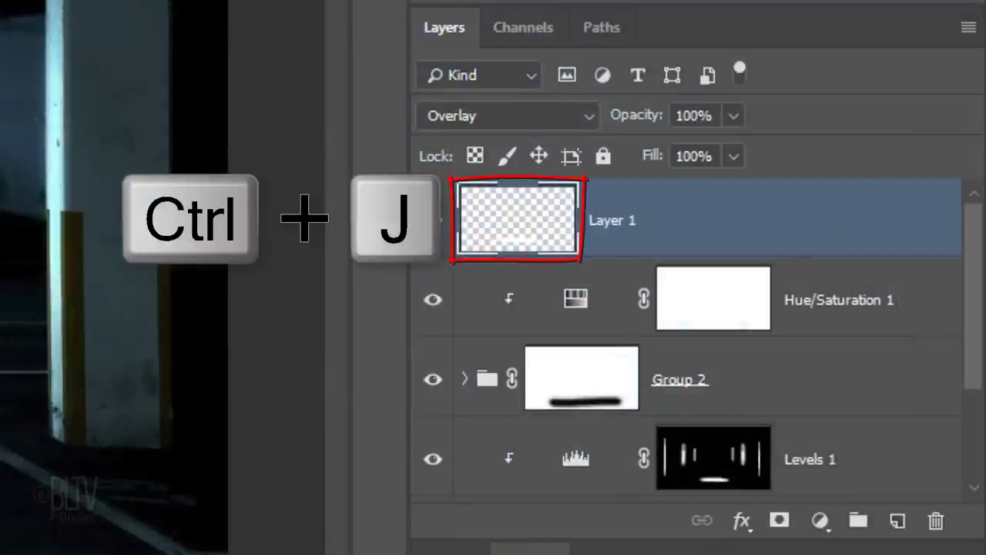
key("ctrl+j")
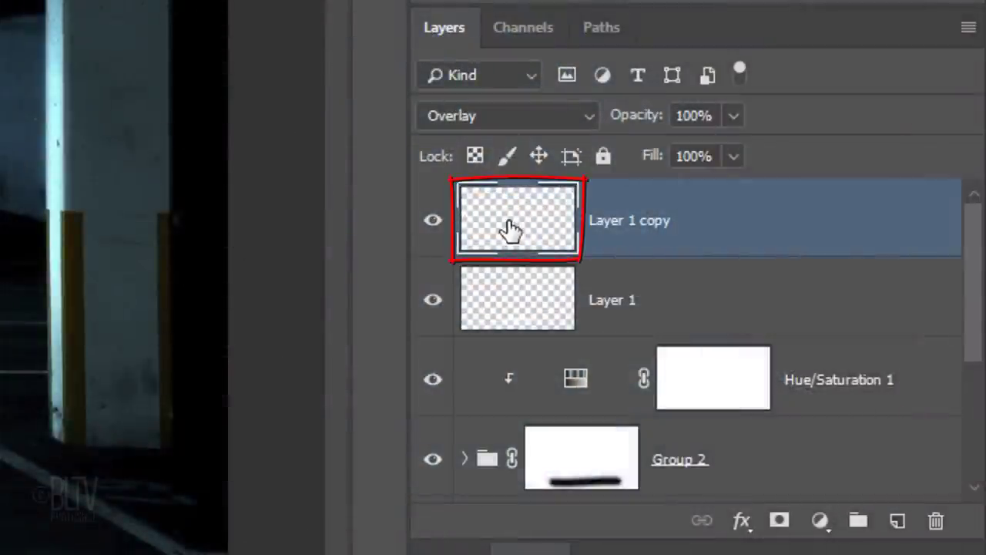
double_click(510, 230)
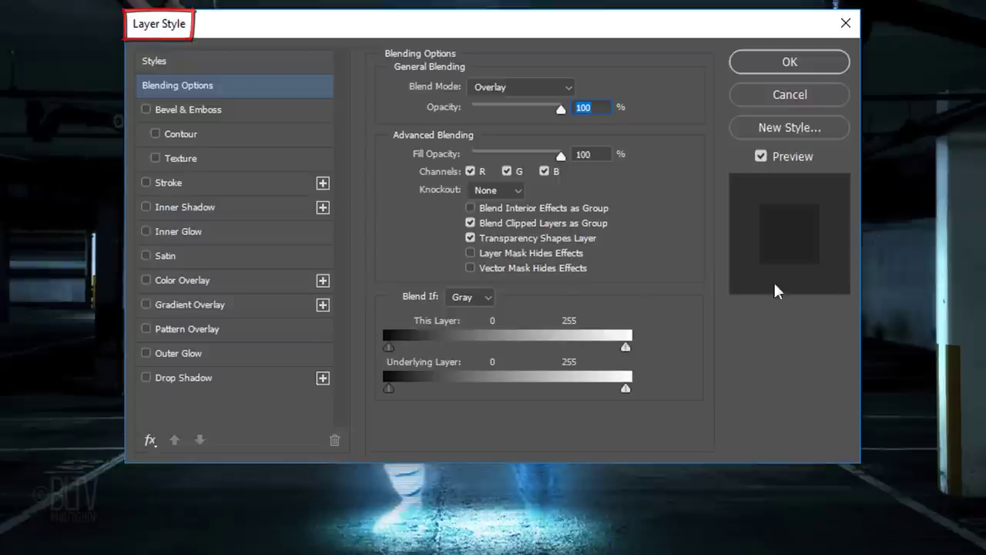
left_click(170, 352)
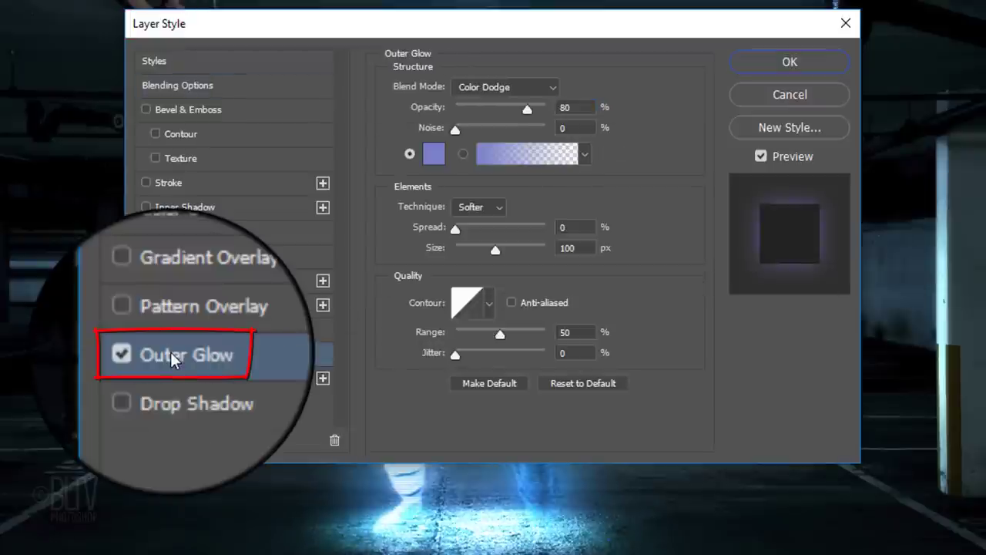
left_click(436, 155)
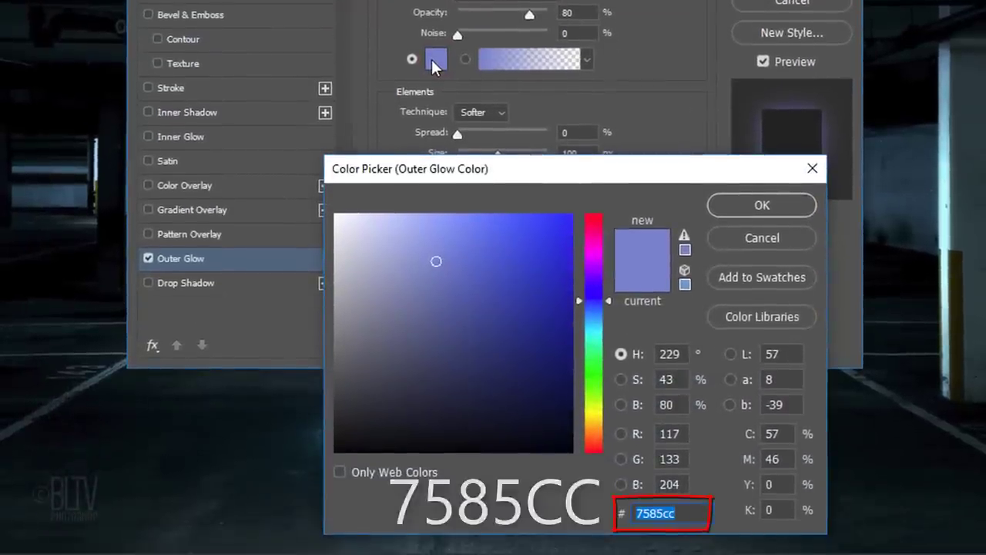
left_click(751, 209)
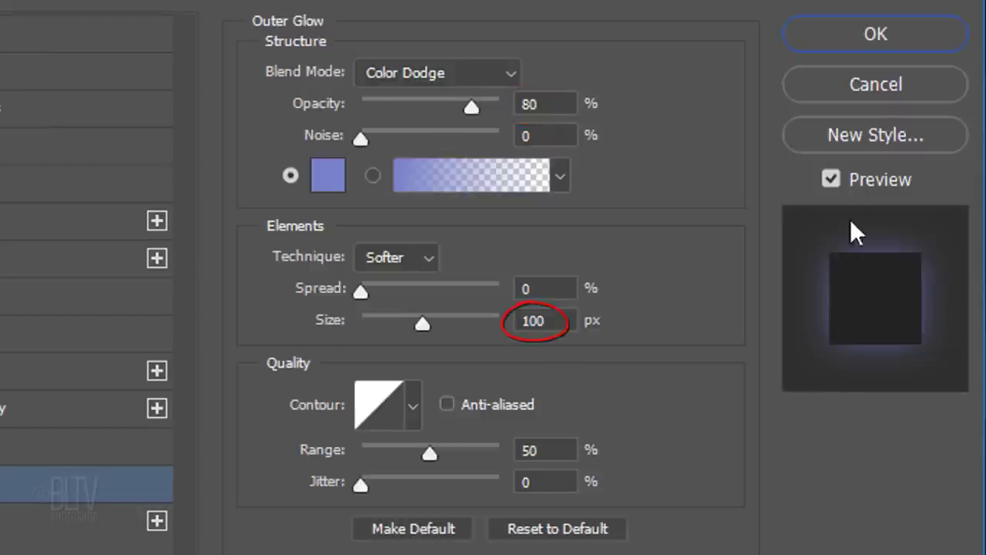
left_click(864, 39)
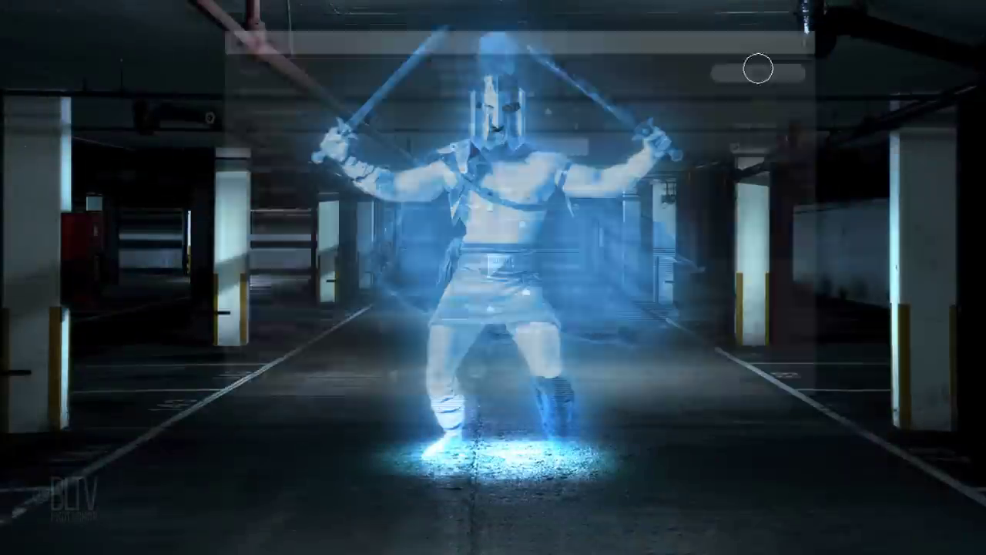